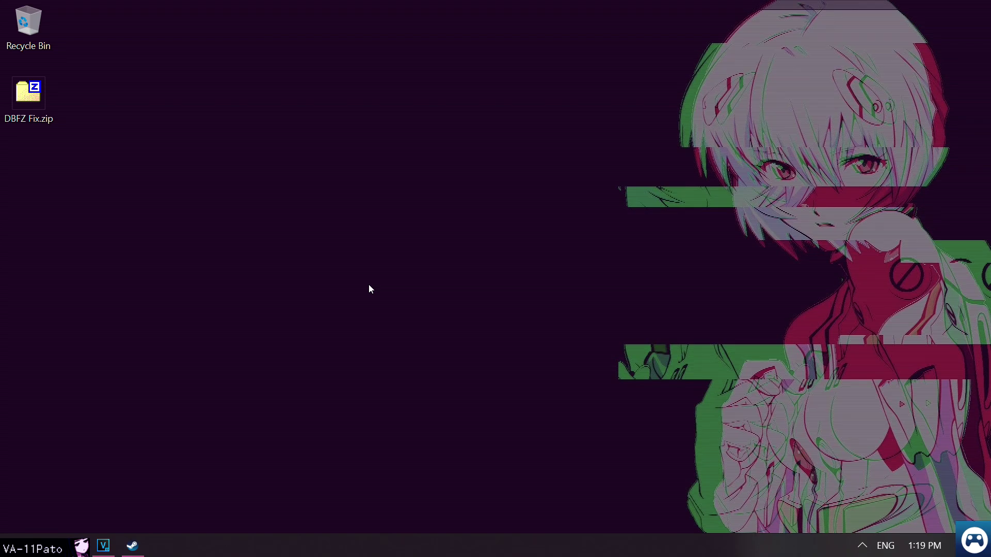
Open Steam's General Controller Settings from the Steam settings.
click(132, 546)
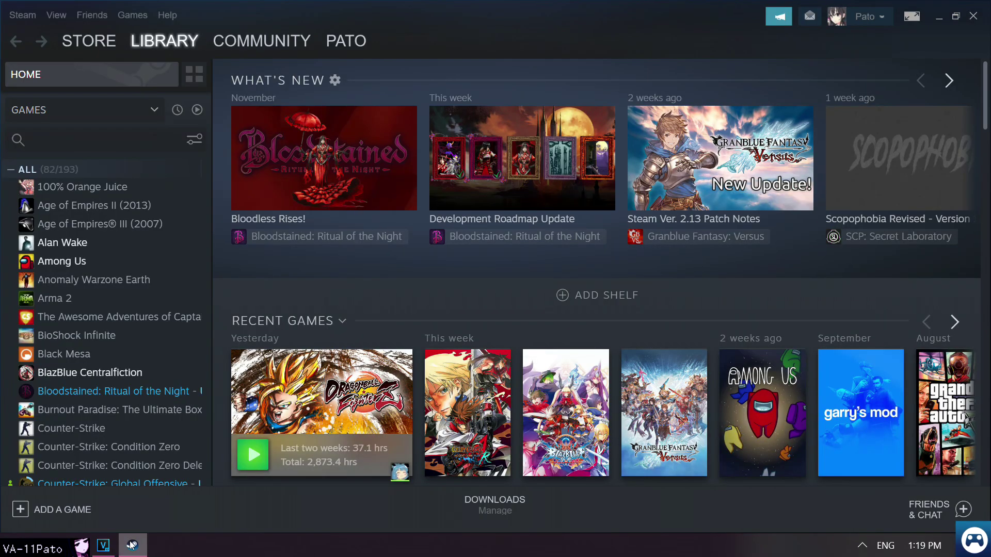
click(22, 15)
click(35, 110)
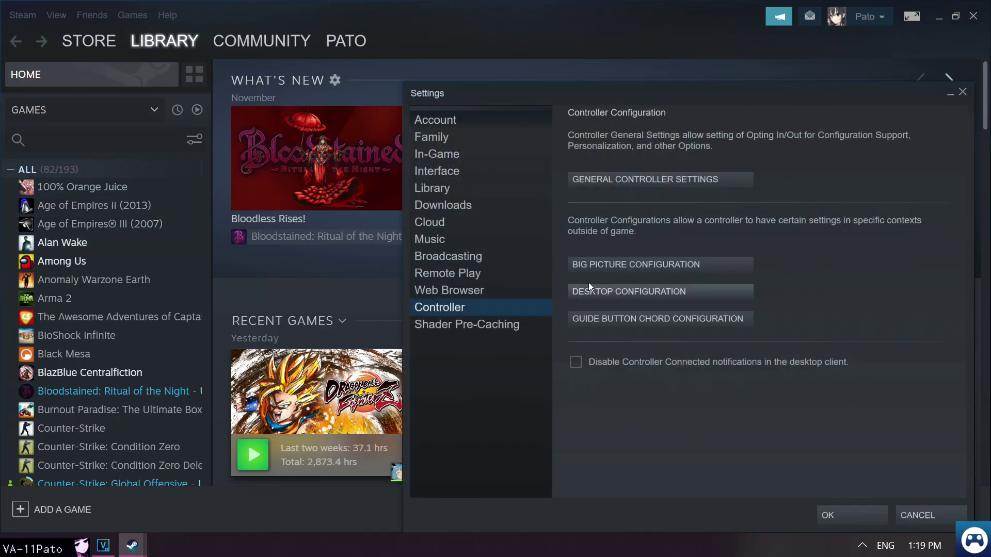
click(653, 178)
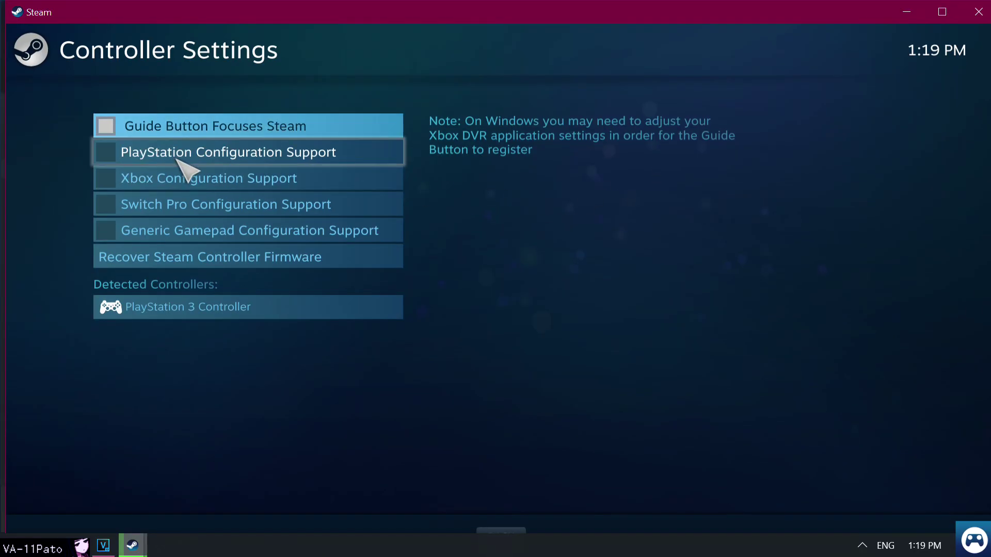
Enable Guide Button Focuses Steam and PlayStation, Xbox, Switch Pro and Generic Gamepad support.
click(108, 126)
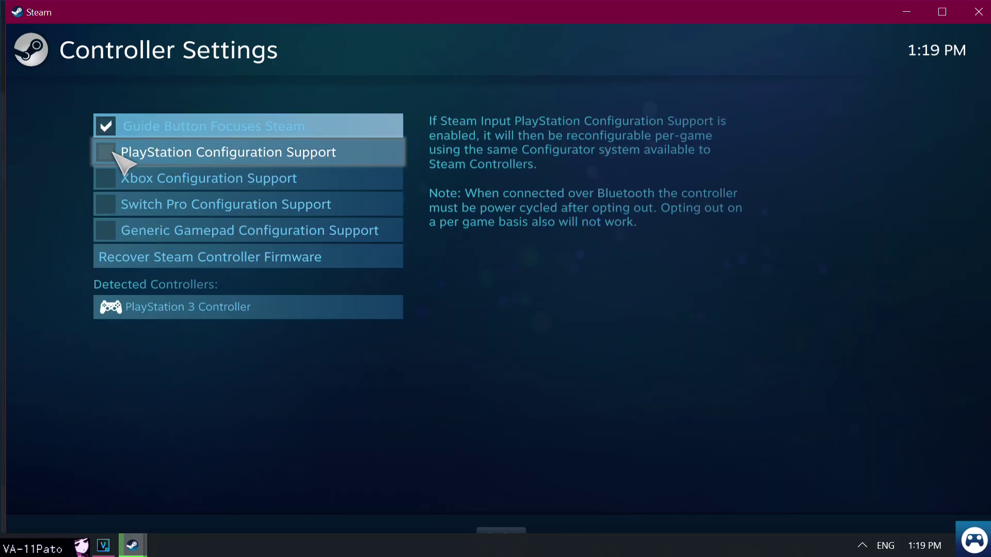
click(113, 155)
click(115, 180)
click(113, 206)
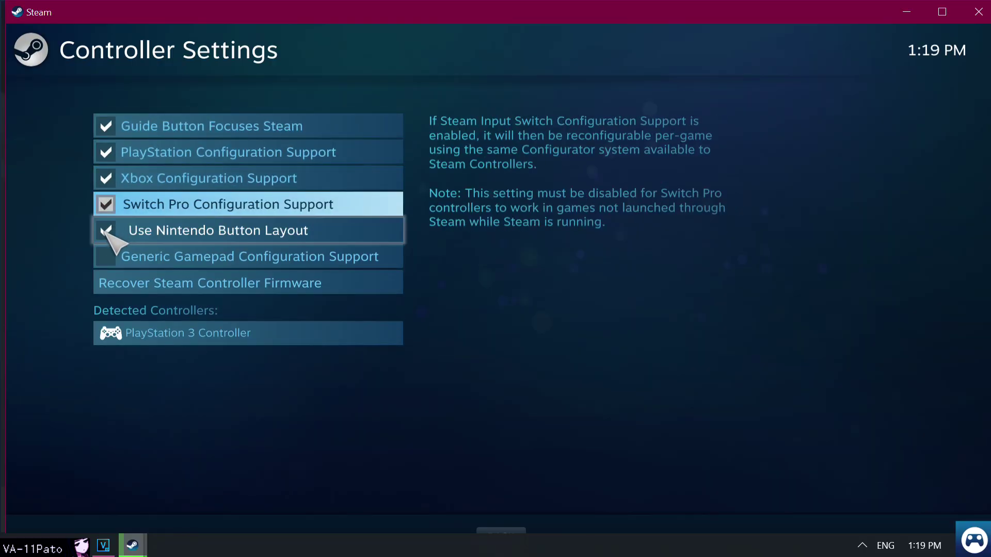
click(111, 256)
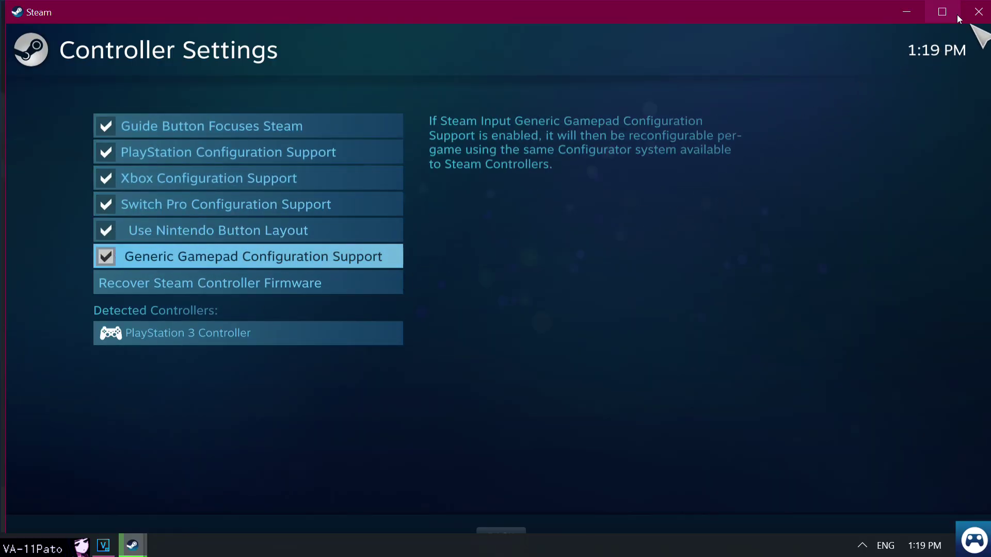
click(978, 12)
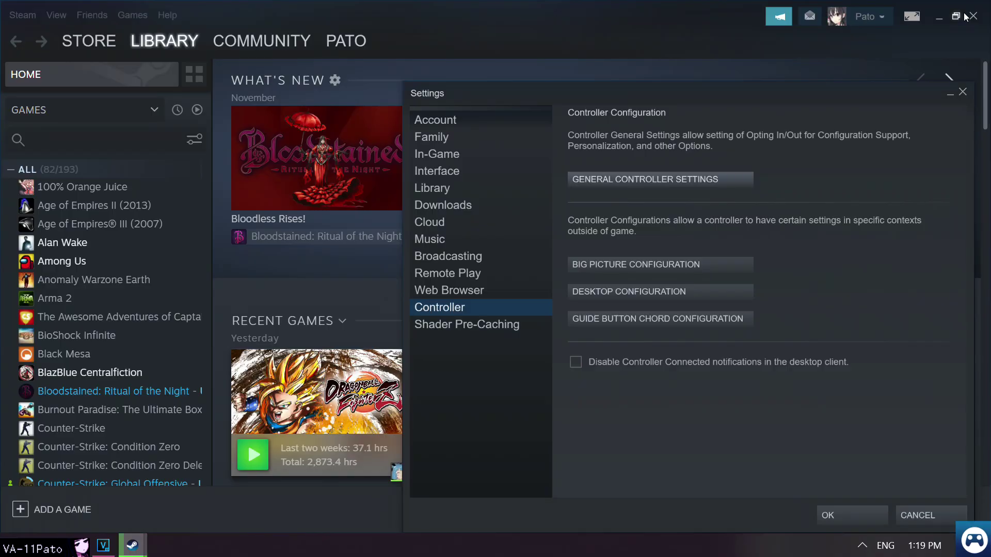
Close Steam settings, start a Local Battle and assign controllers to Player 1 and Player 2.
click(859, 516)
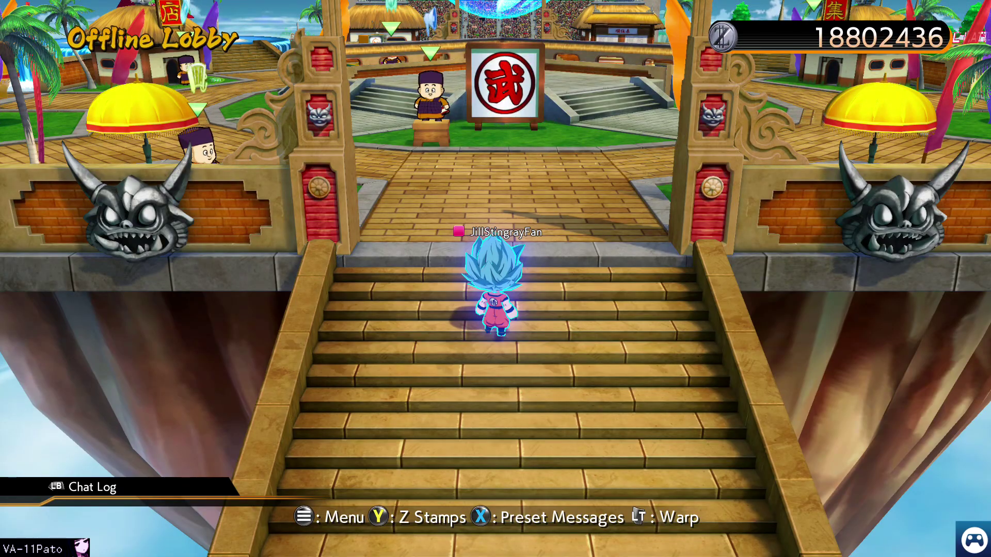
key(Escape)
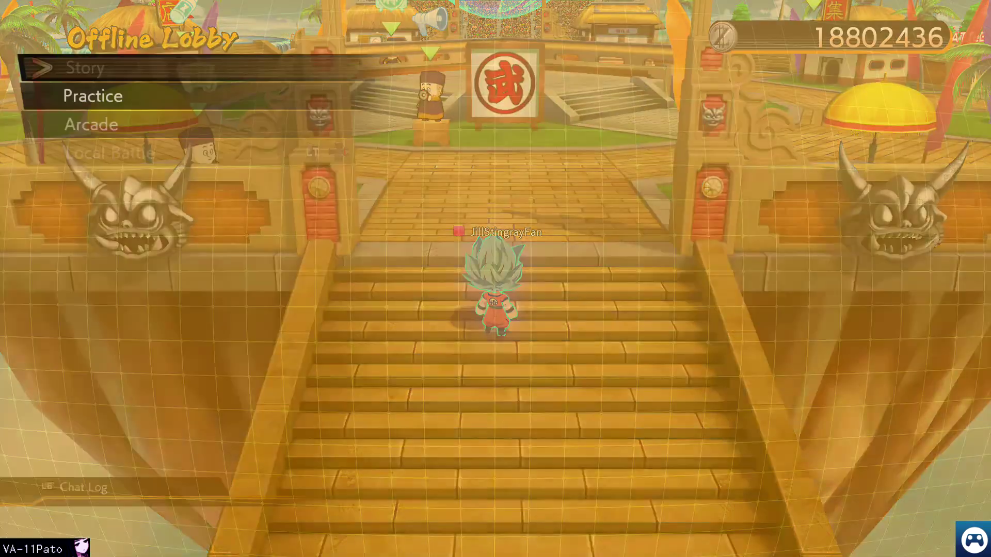
key(Down)
key(Down)
key(Down)
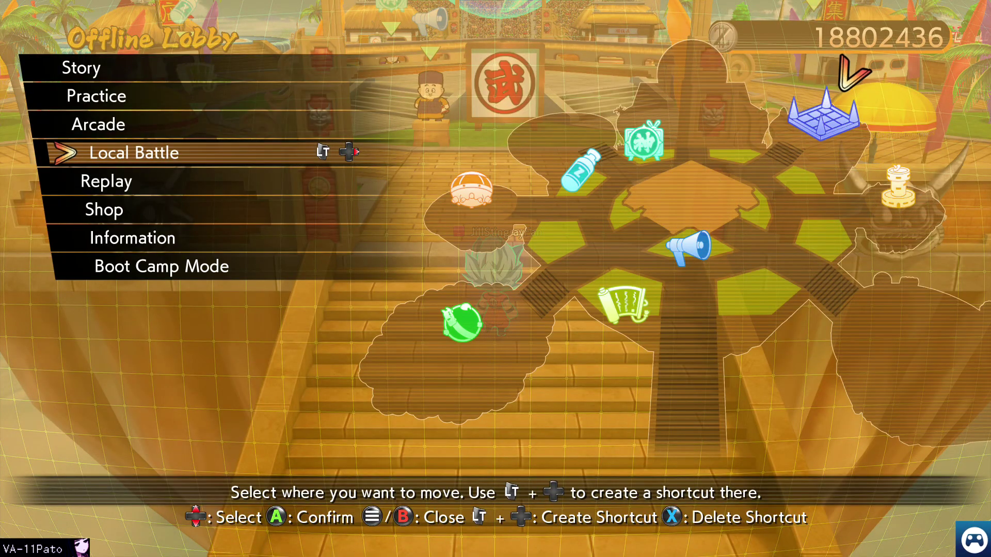
key(Return)
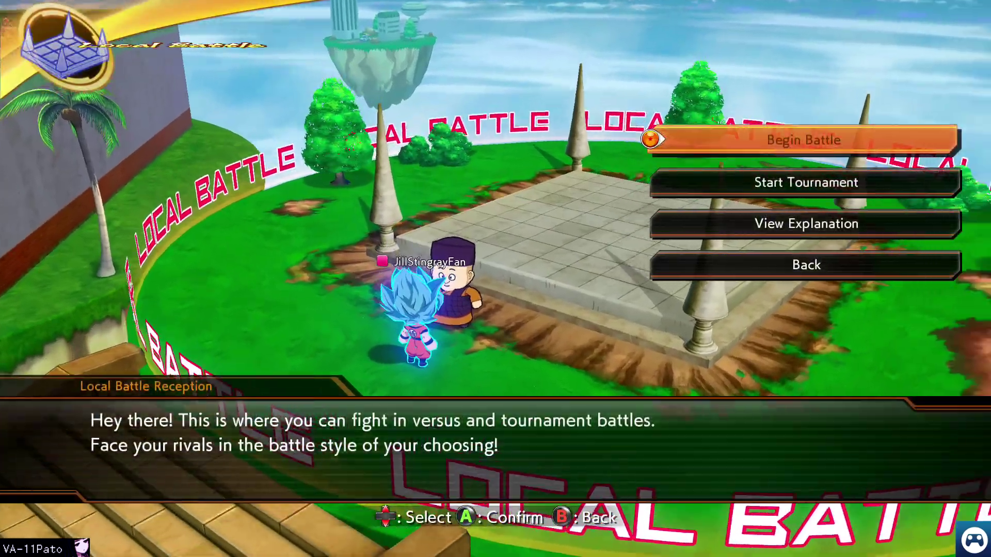
key(Return)
key(Left)
key(Right)
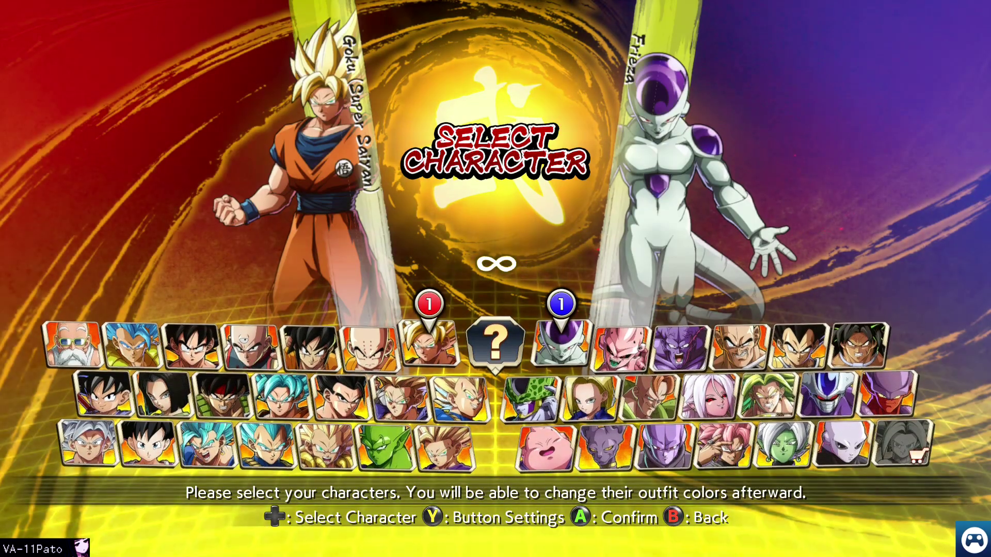
Open Button Settings for Player 1 and Player 2 and review Player 2's bindings.
key(Left)
key(y)
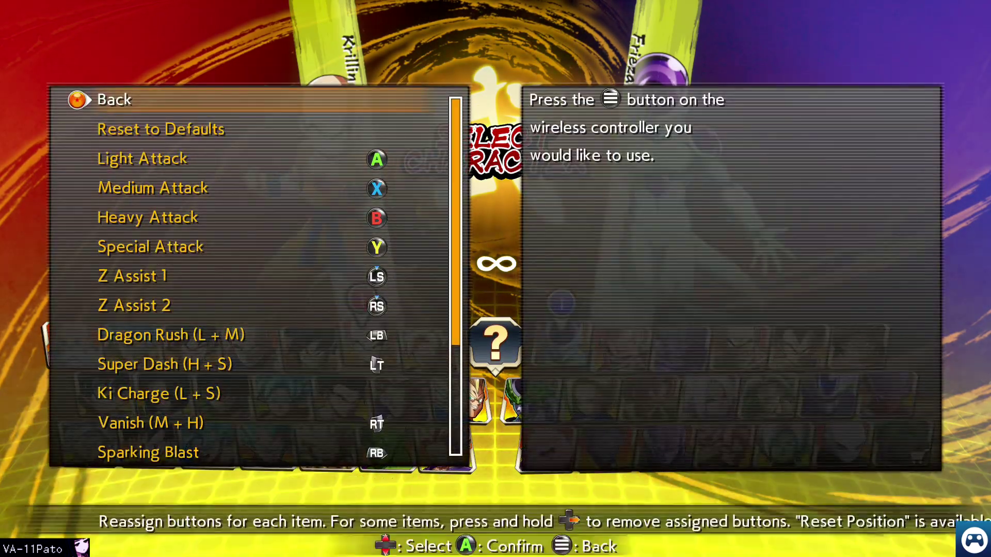
key(Return)
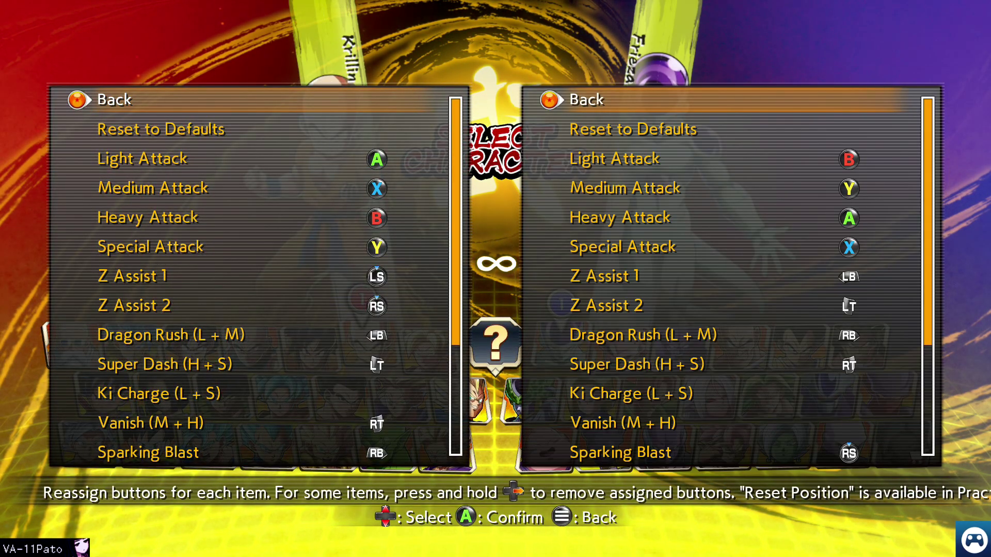
key(Down)
key(Down)
key(Down)
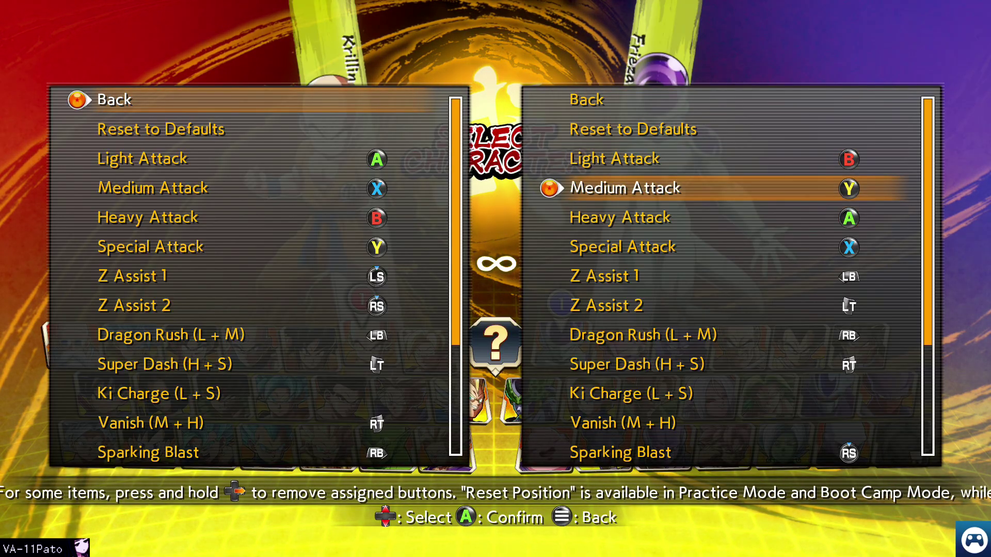
key(Up)
key(Up)
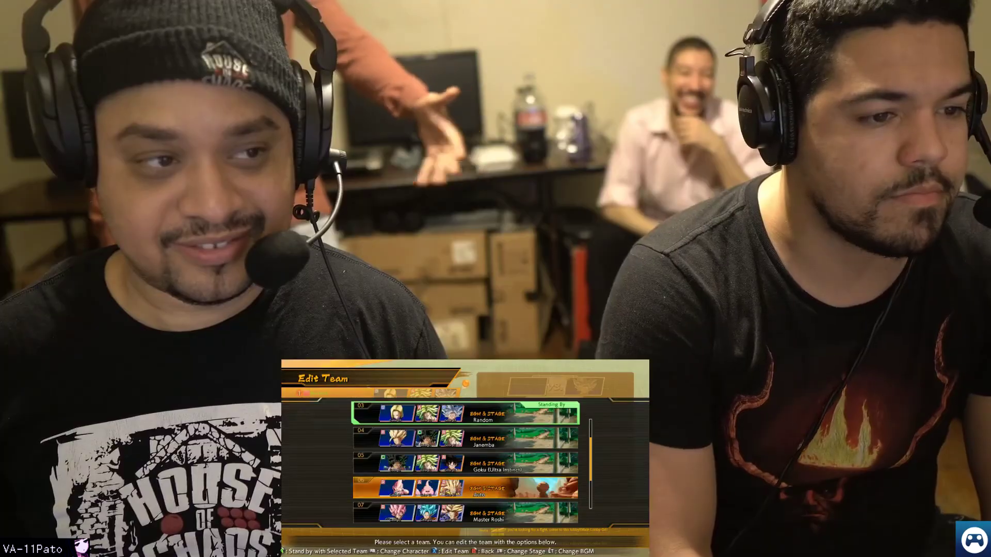
key(Down)
key(Down)
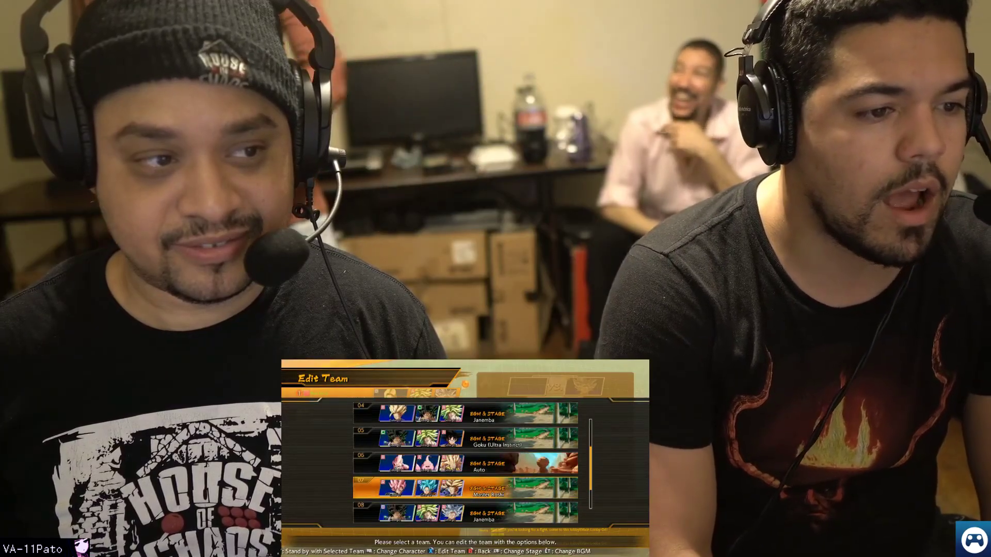
Stand by with team 03, then edit team 06 and begin choosing its third character.
key(Up)
key(Up)
key(Up)
key(Up)
key(Return)
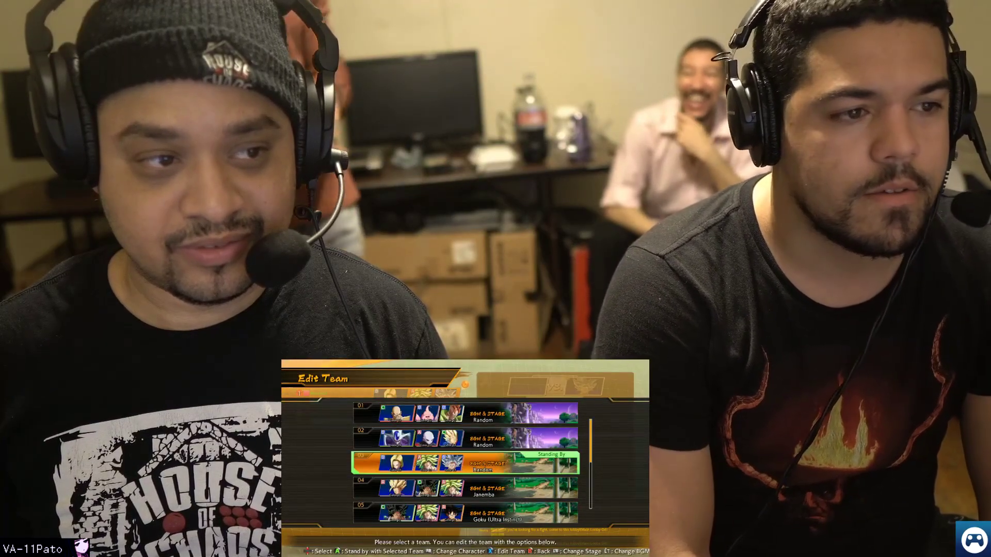
key(Escape)
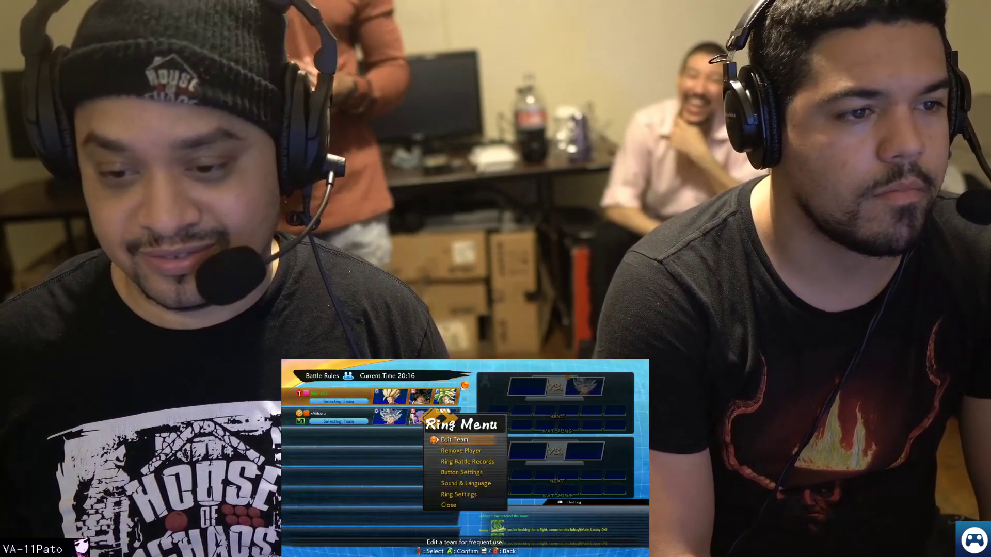
key(Return)
key(Down)
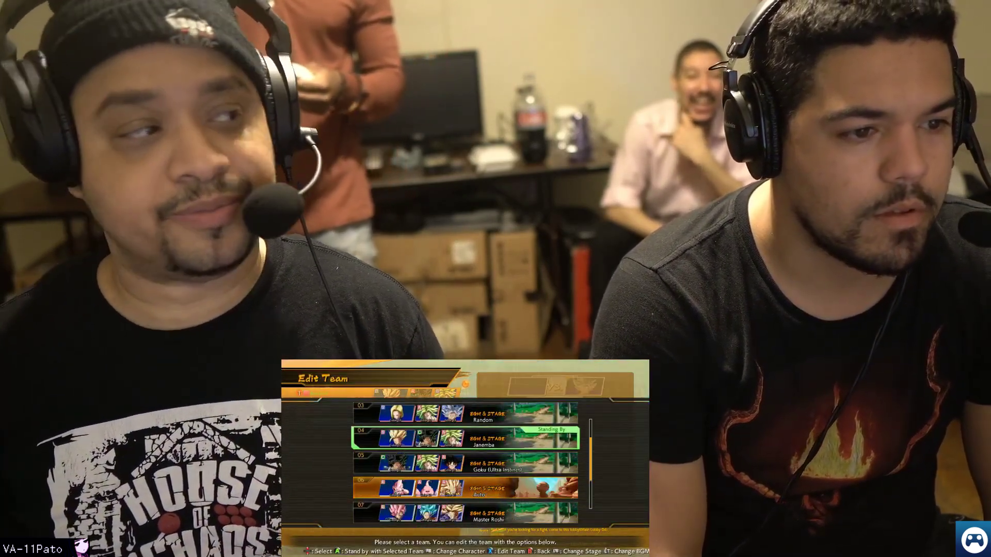
key(Return)
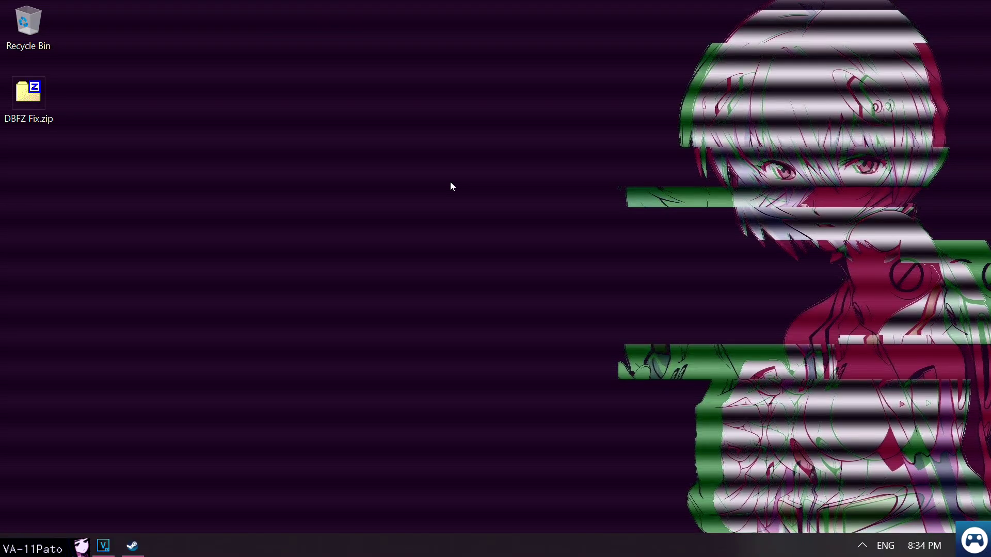
Switch Steam into Big Picture mode.
click(144, 555)
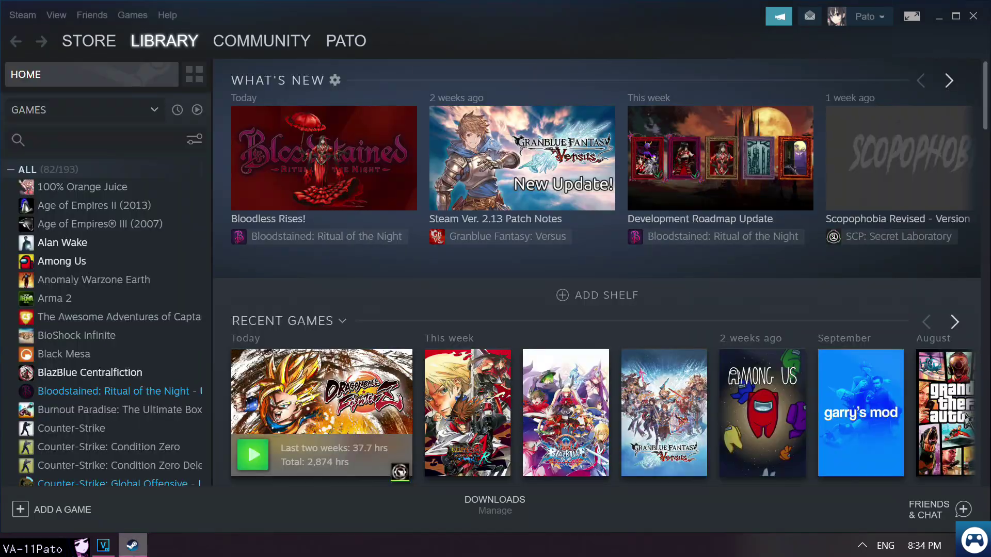
click(29, 12)
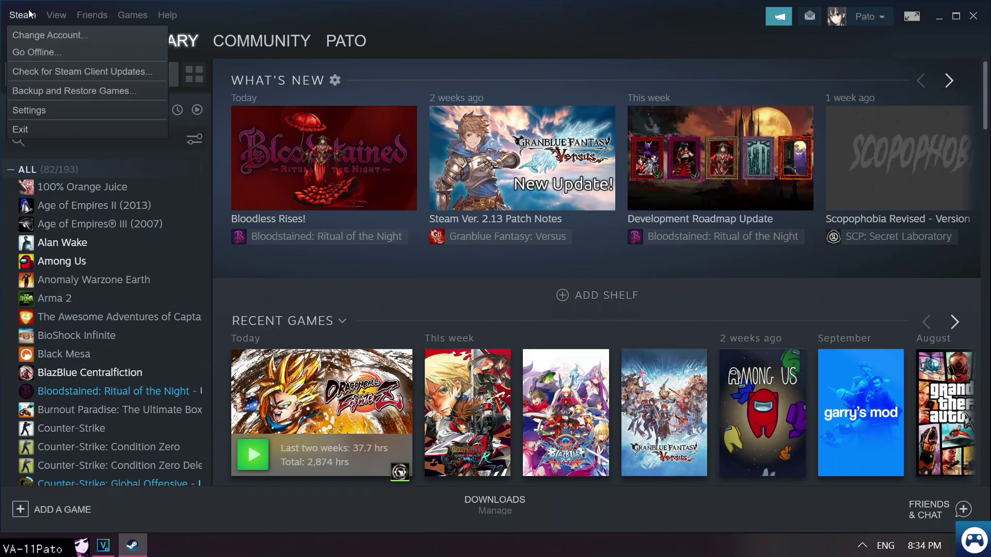
mouse_move(56, 19)
click(58, 106)
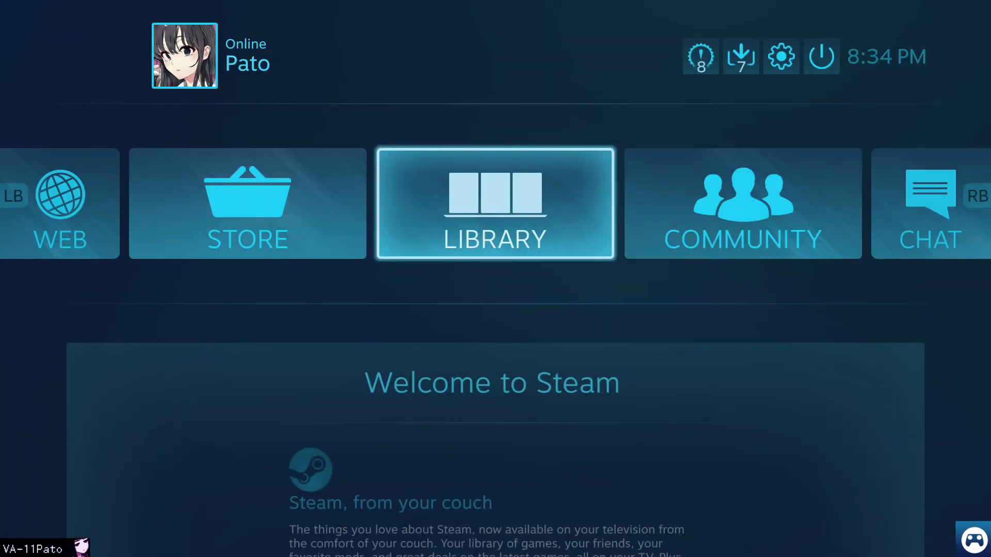
Launch Dragon Ball FighterZ from the library and bring up the Steam overlay in its lobby.
key(Return)
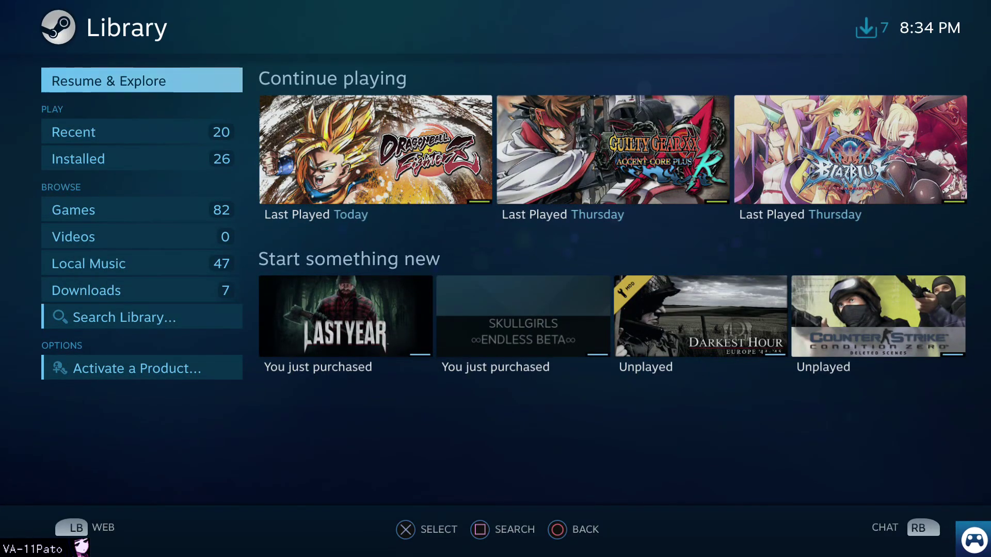
key(Right)
key(Return)
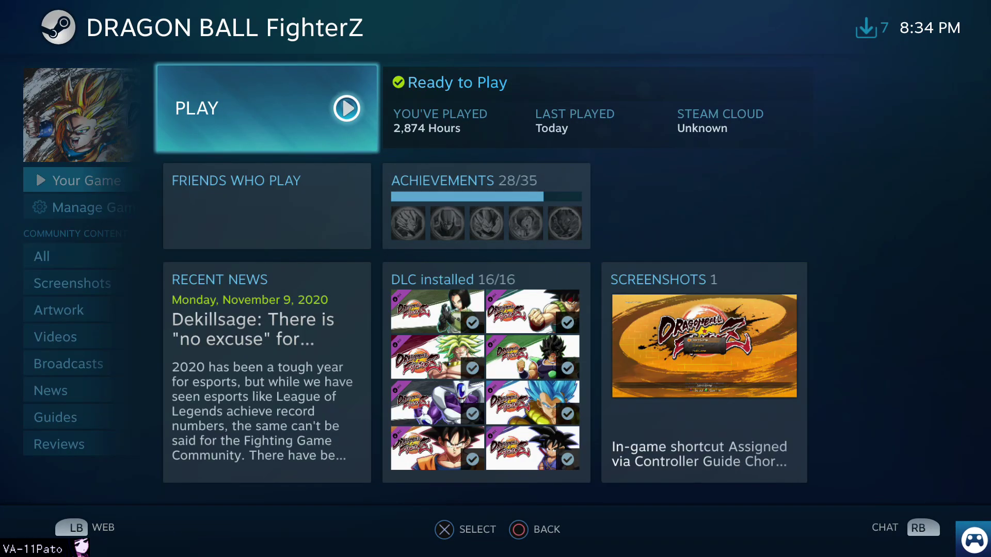
key(Return)
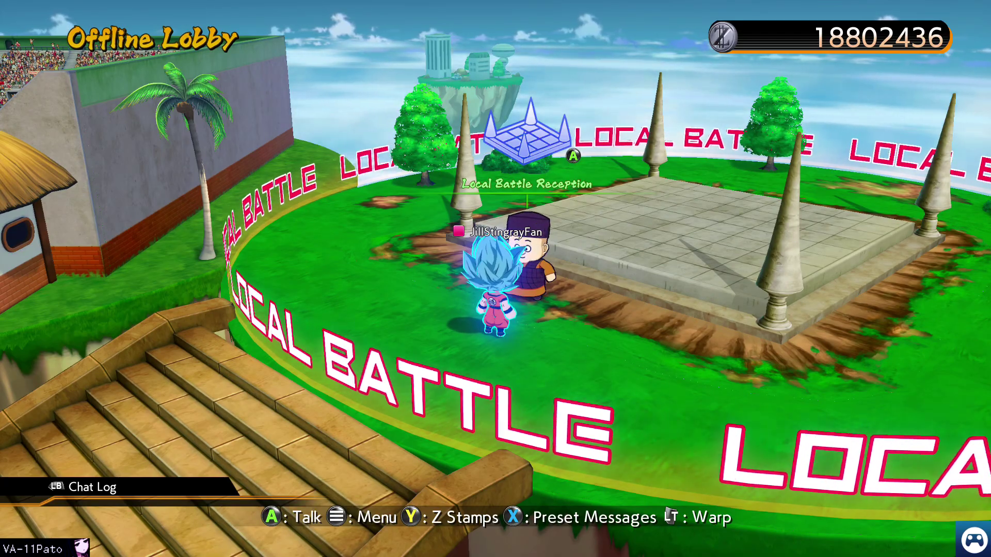
key(shift+Tab)
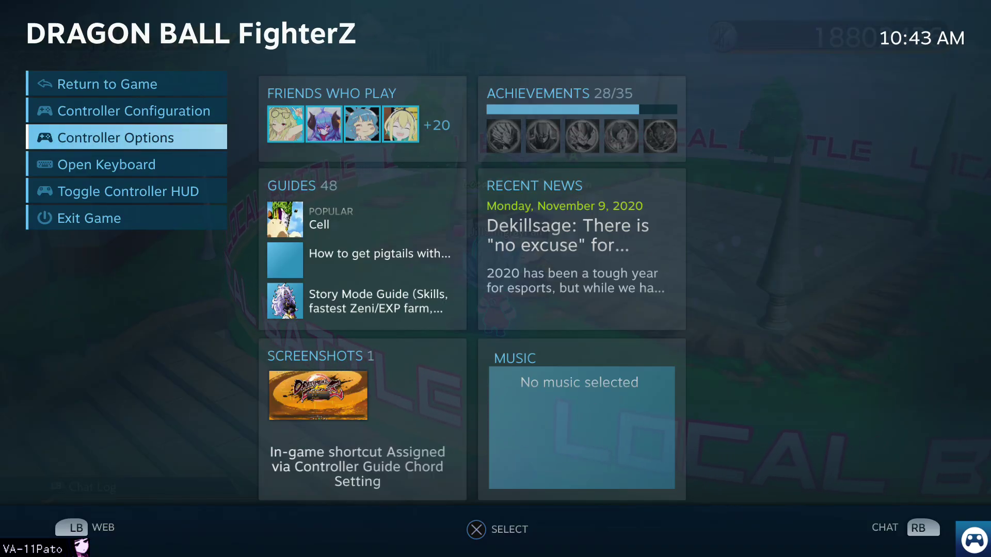
Move the Switch Pro controller to XInput slot 1 ahead of the PS3 controller and confirm.
key(Return)
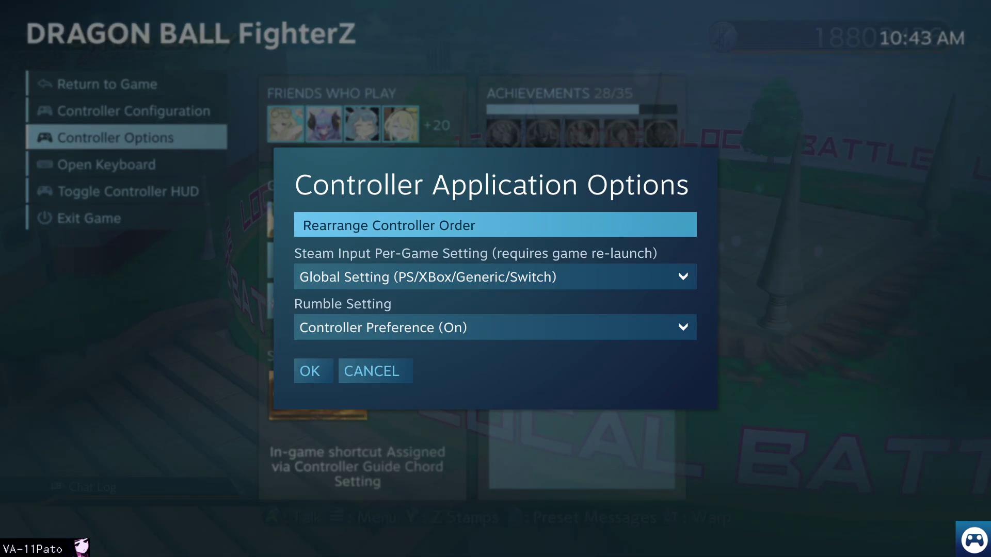
key(Return)
key(Down)
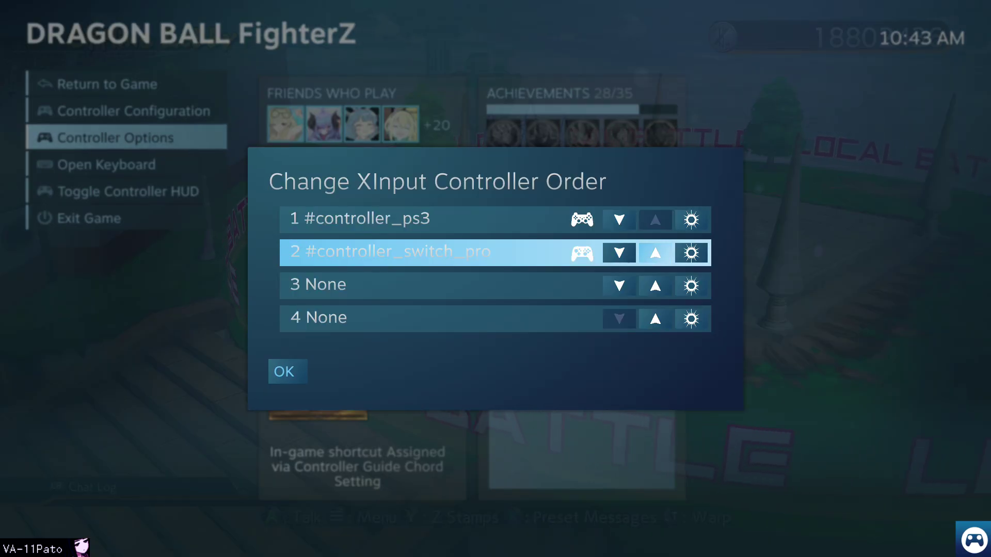
key(Return)
key(Down)
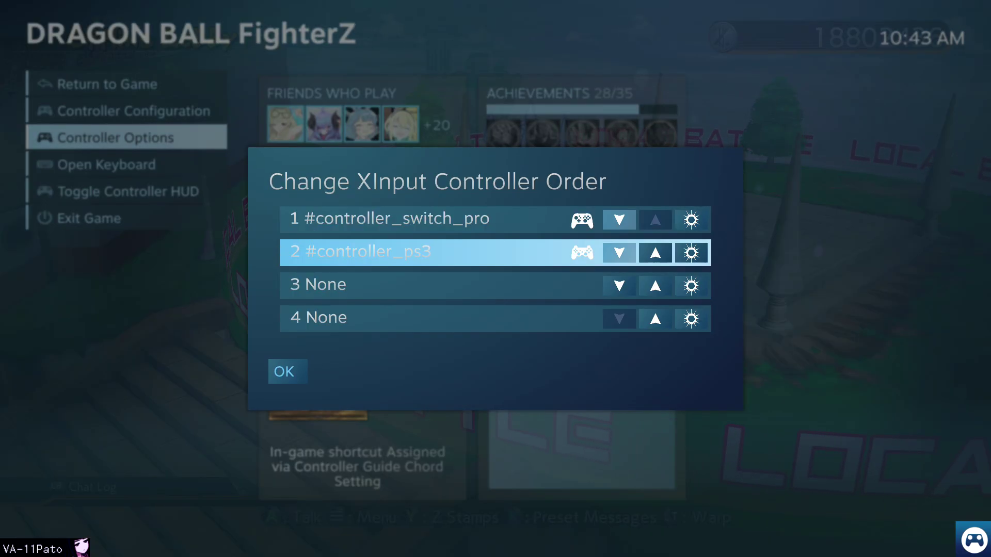
key(Down)
key(Down)
key(Down)
key(Return)
key(Down)
key(Down)
key(Down)
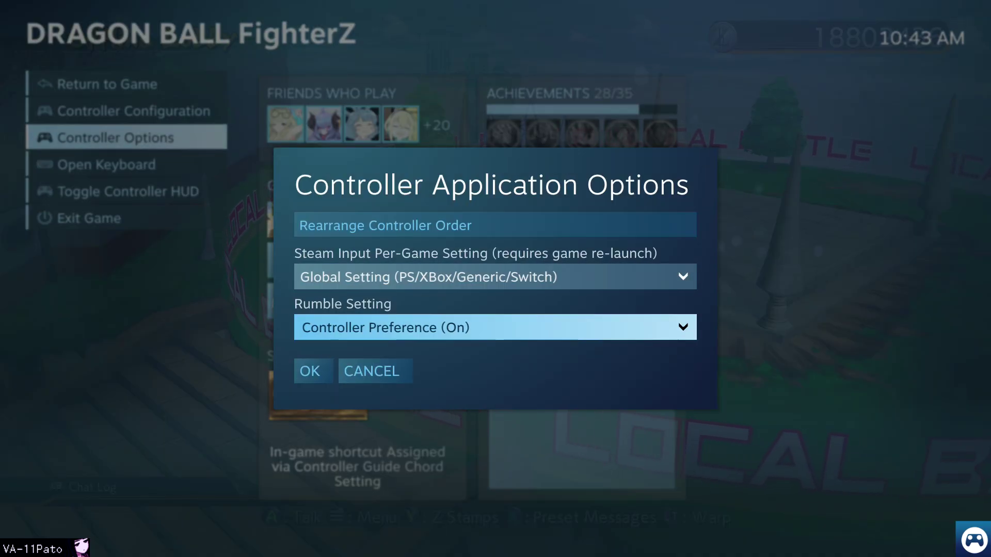
key(Return)
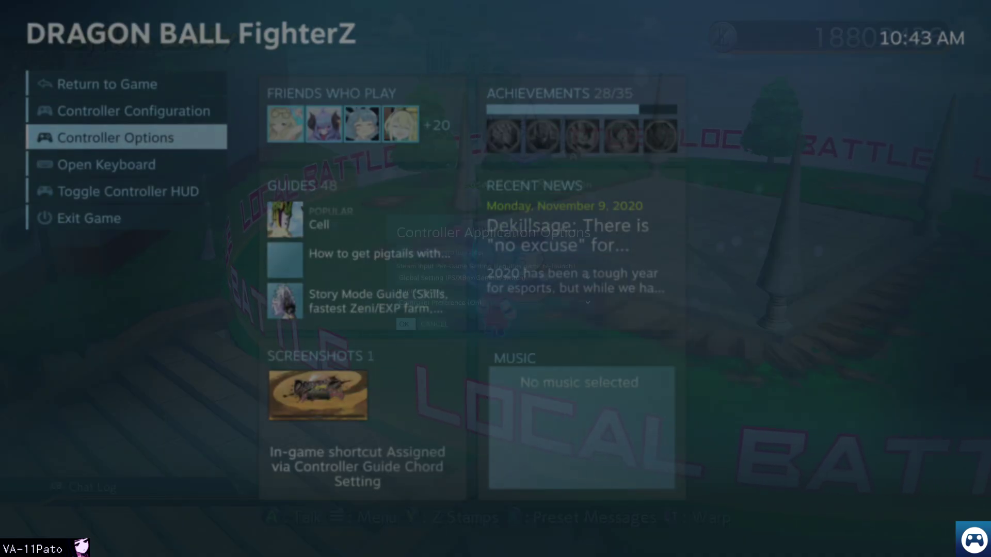
Close the overlay and start a local battle at the Local Battle Reception.
key(Escape)
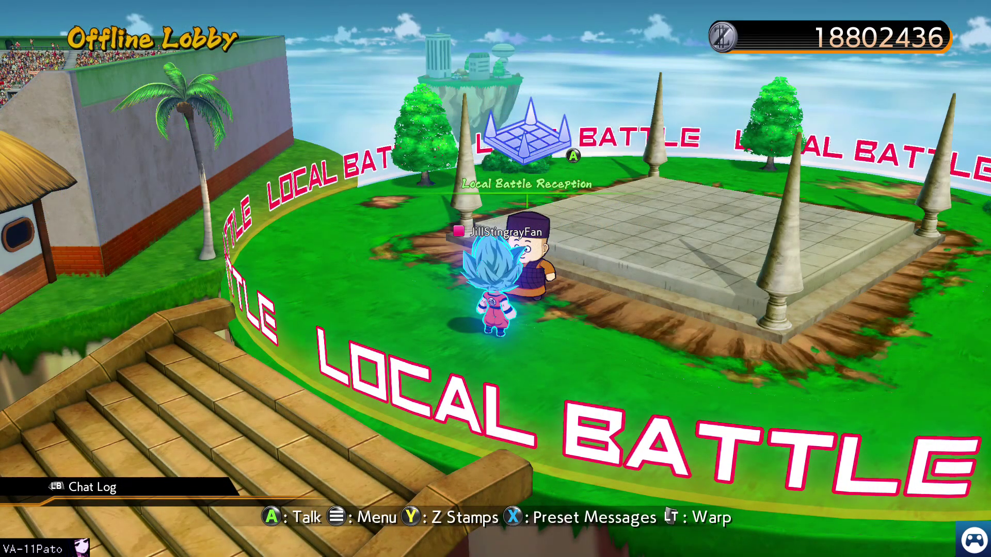
key(Return)
key(Return)
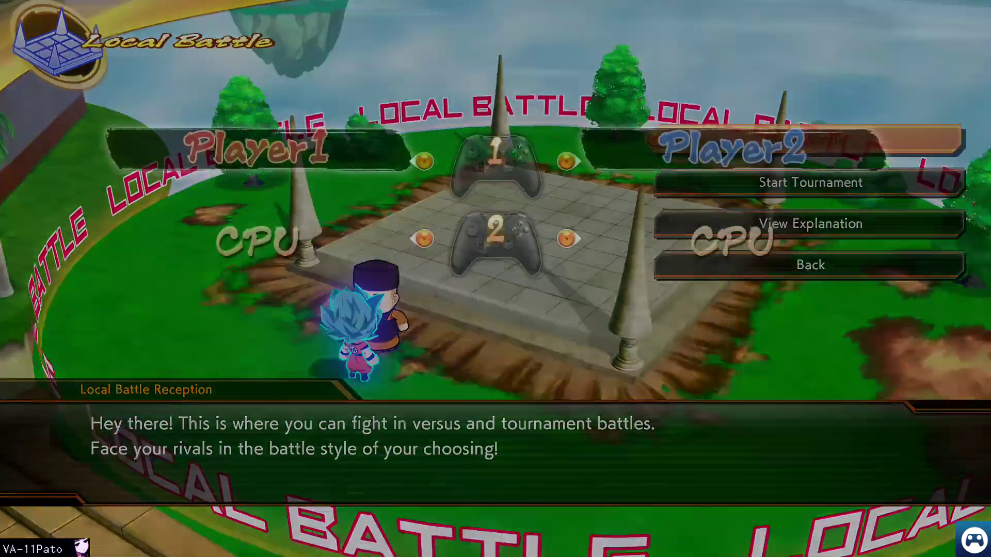
key(Return)
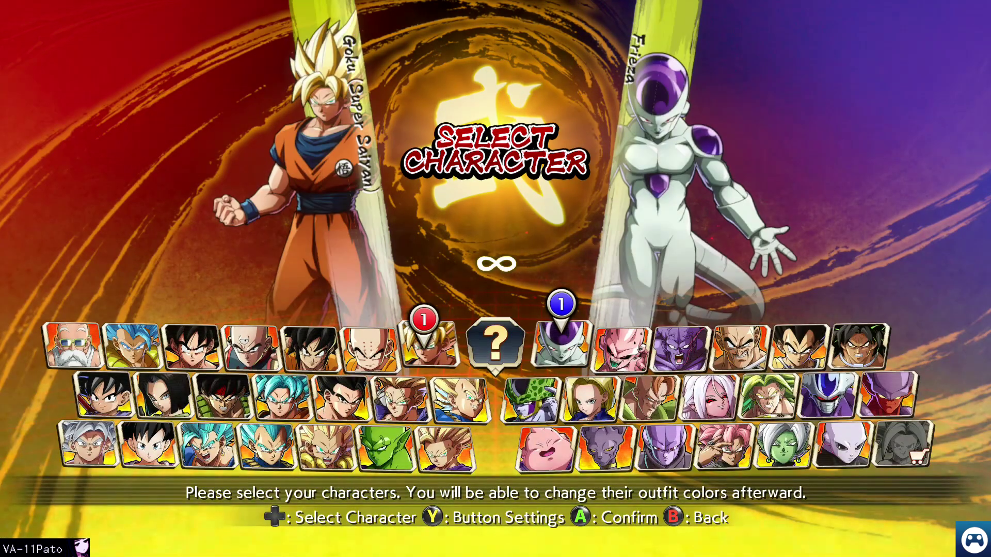
Move Player 1 to Gotenks and review Button Settings for both controllers.
key(Down)
key(Down)
key(Left)
key(Left)
key(y)
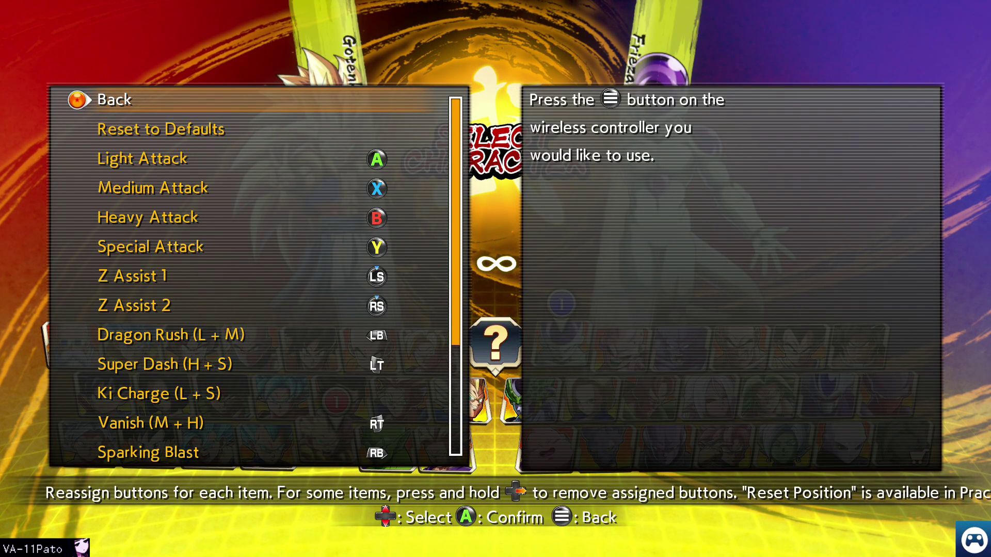
key(Return)
key(Down)
key(Down)
key(Down)
key(Up)
key(Up)
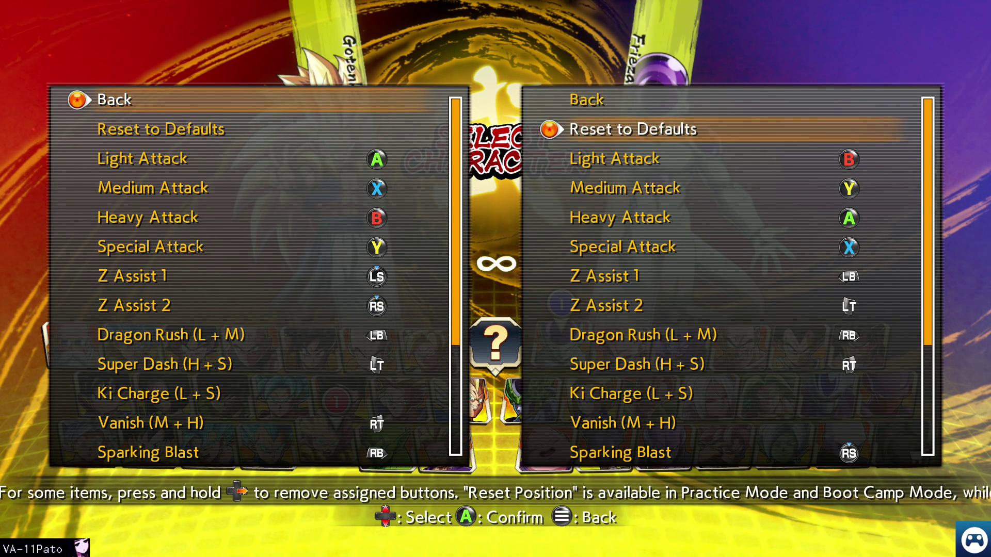
key(Up)
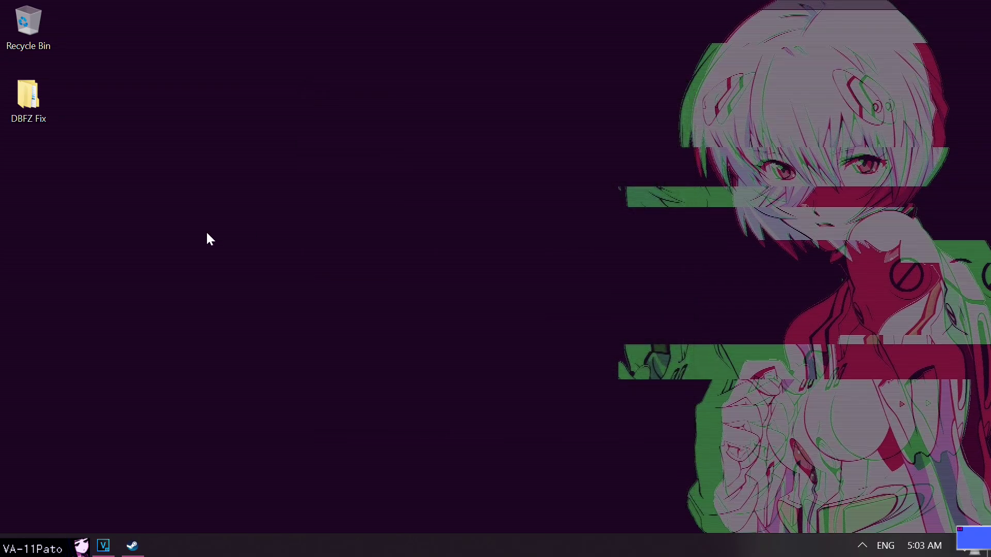
Run MSIAfterburnerSetup462.exe from DBFZ Fix > Afterburner and Rivatuner, approve UAC, choose English.
double_click(38, 104)
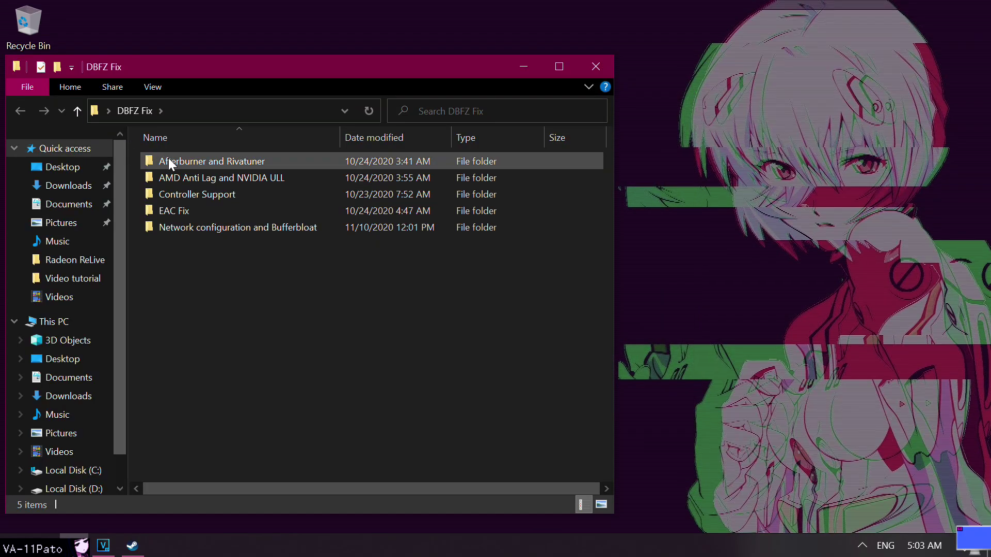
double_click(194, 163)
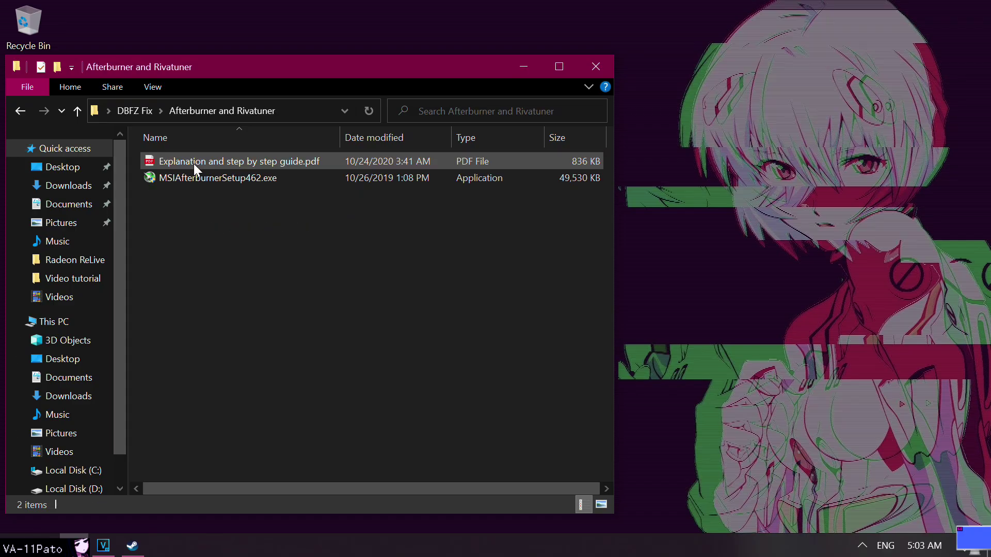
double_click(184, 178)
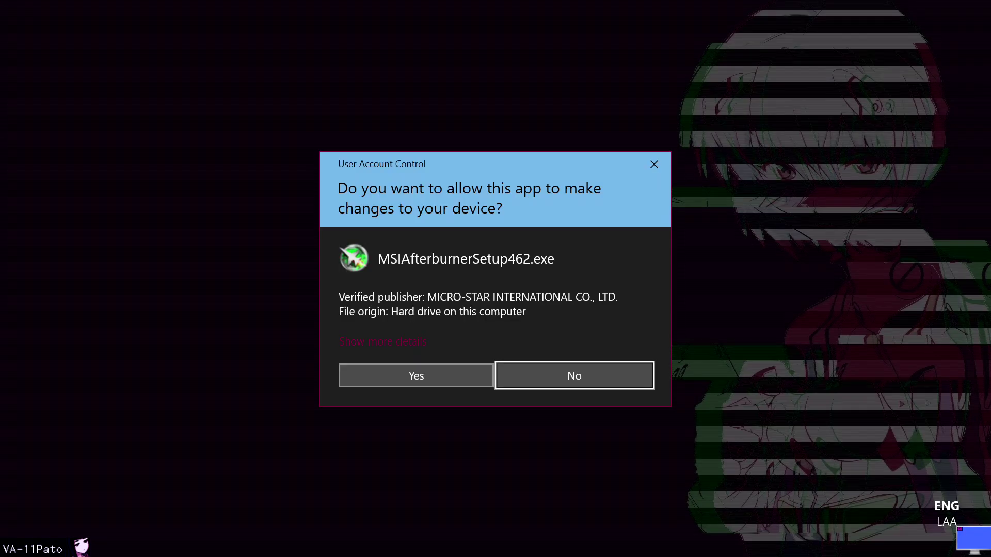
click(463, 376)
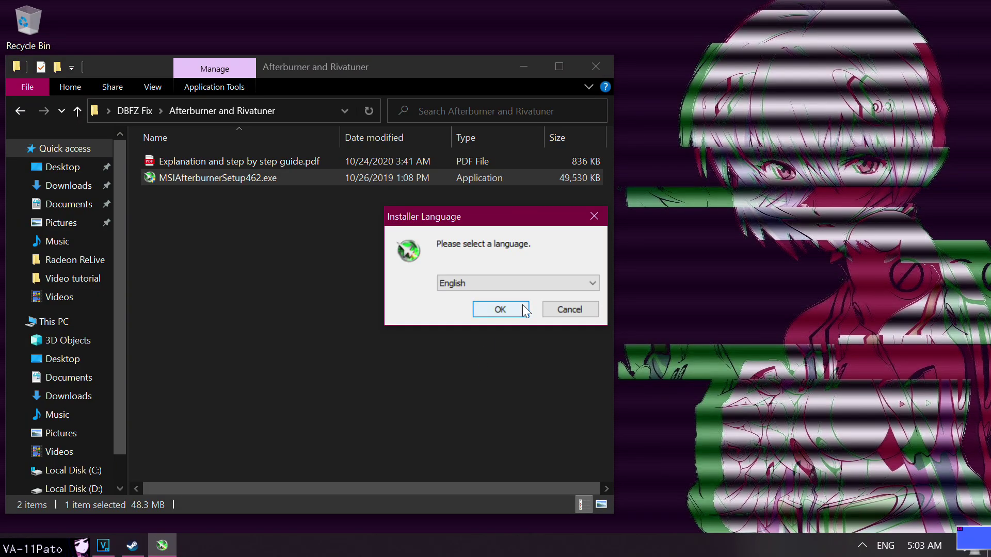
click(523, 306)
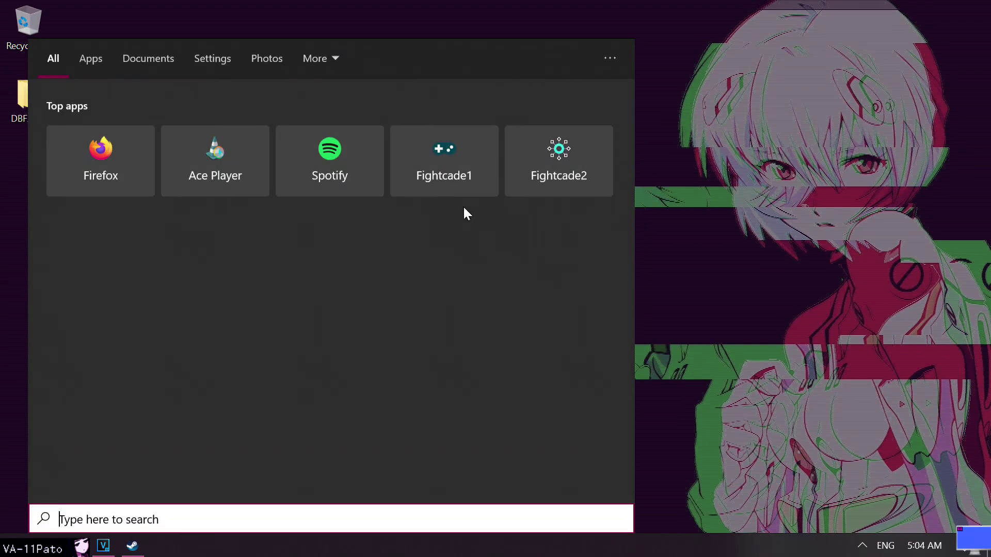
Launch MSI Afterburner from Windows search ('aft') and grant it admin rights.
text(aft)
key(Return)
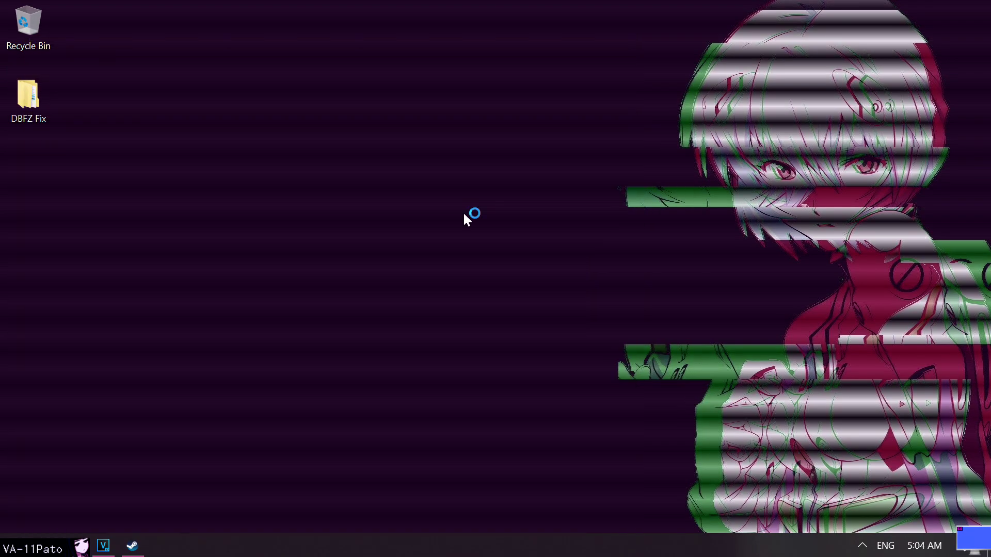
key(Return)
Start RivaTuner Statistics Server ('riv'), approve its prompt, and open Afterburner's properties.
key(super)
text(riv)
key(Return)
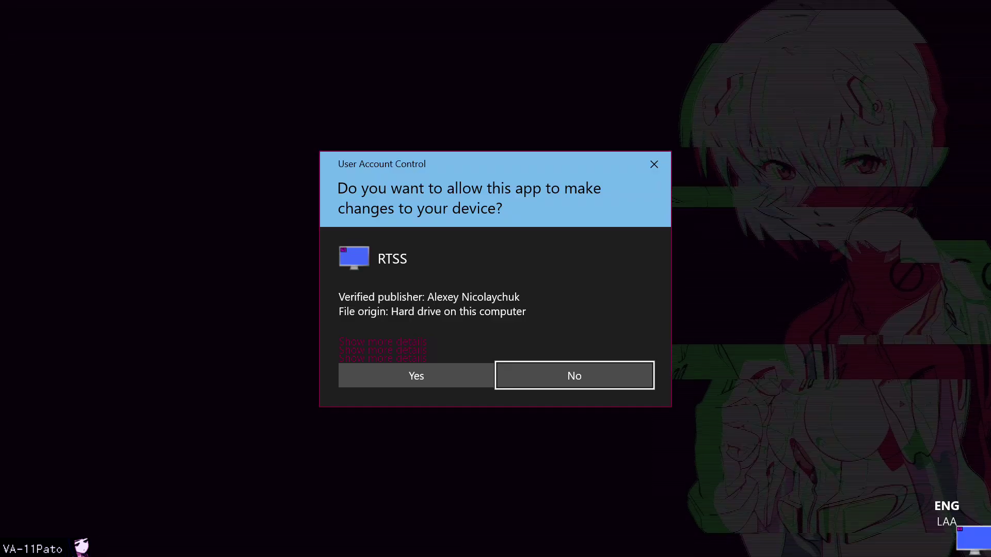
key(Left)
key(Return)
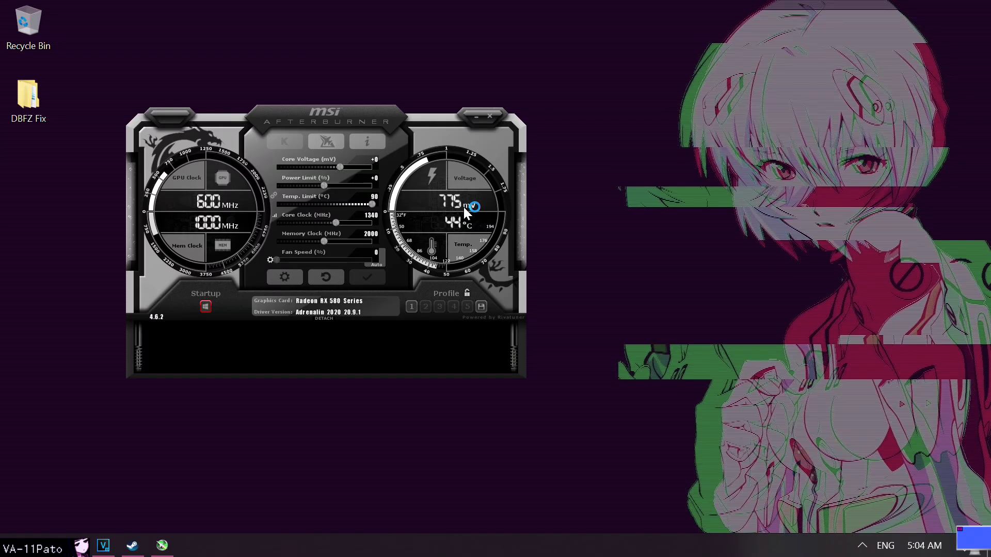
click(290, 277)
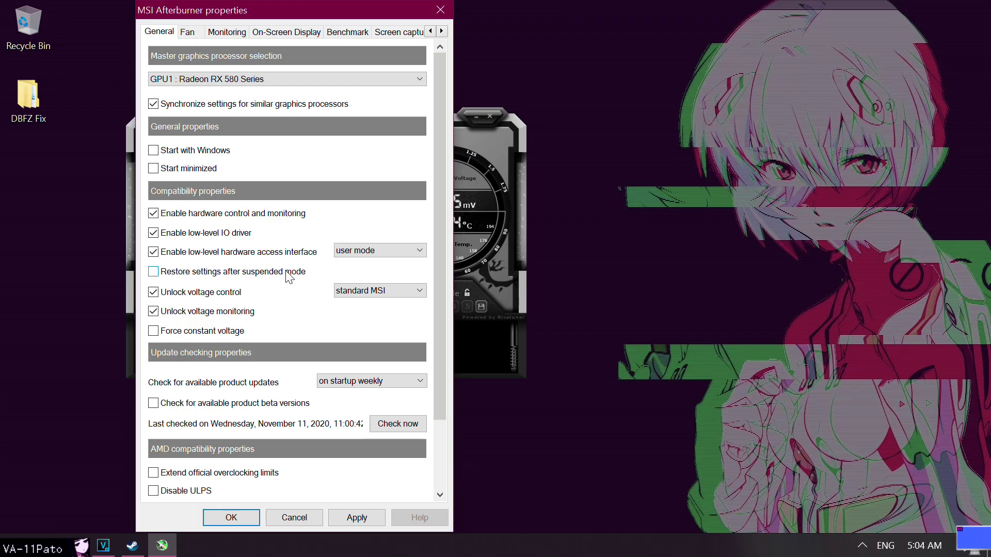
Show Framerate and Frametime in the on-screen display via the Monitoring tab, then apply and close.
click(227, 33)
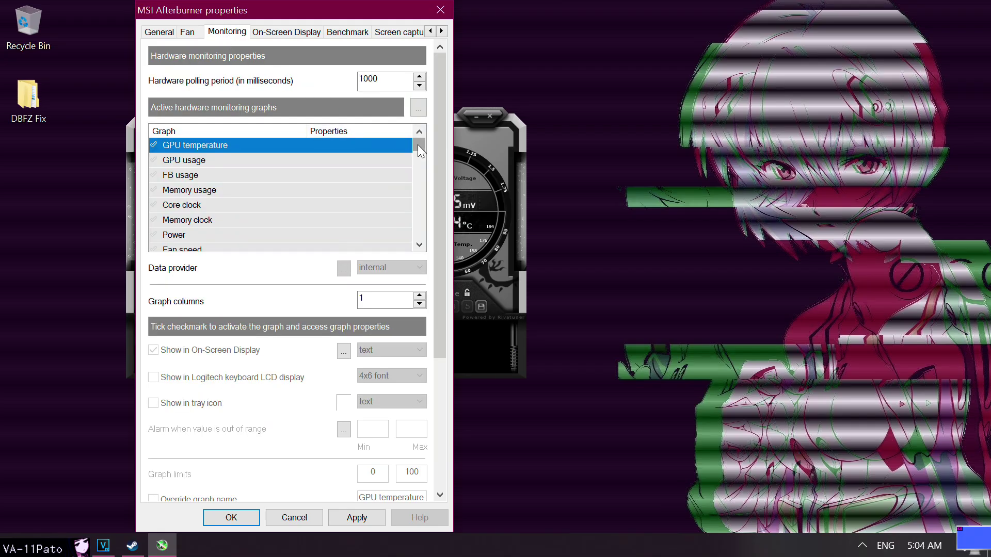
drag(417, 145, 395, 228)
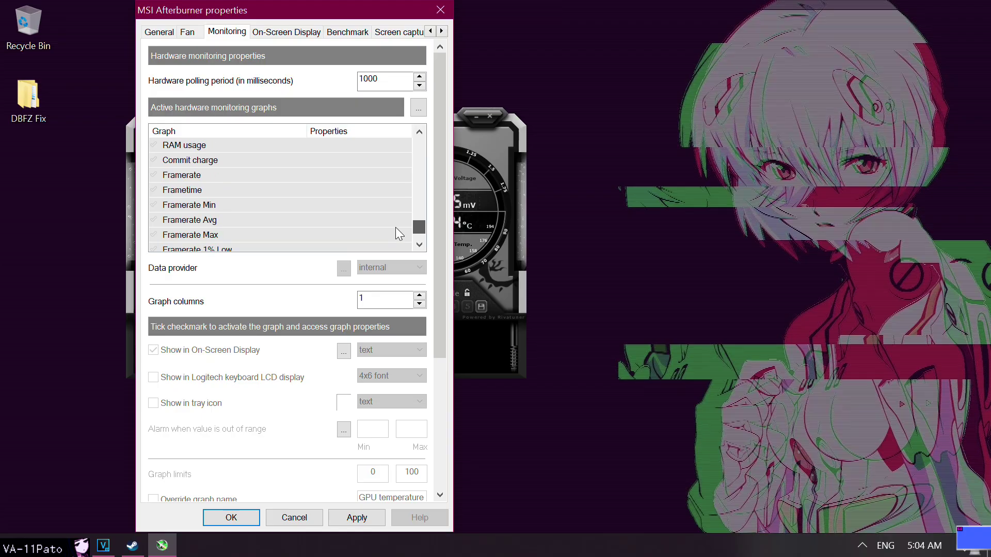
drag(395, 227, 361, 227)
click(183, 174)
click(185, 190)
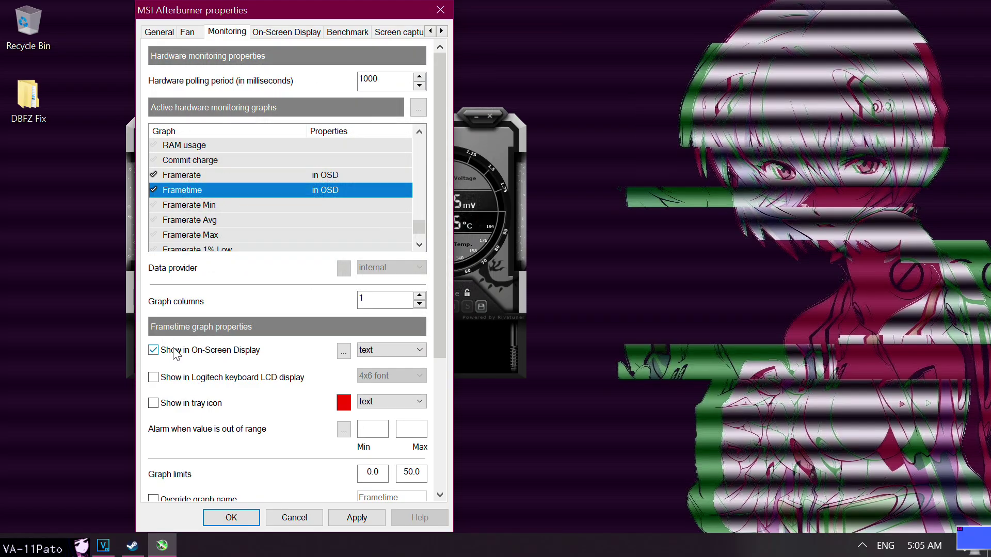
click(355, 519)
click(218, 520)
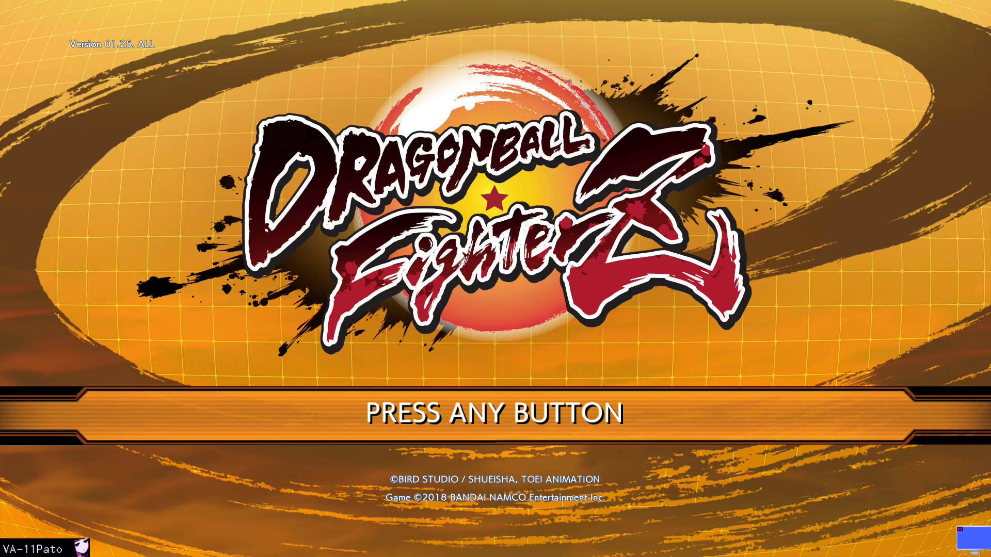
Minimize the game and open RivaTuner Statistics Server from the tray's hidden icons.
click(174, 547)
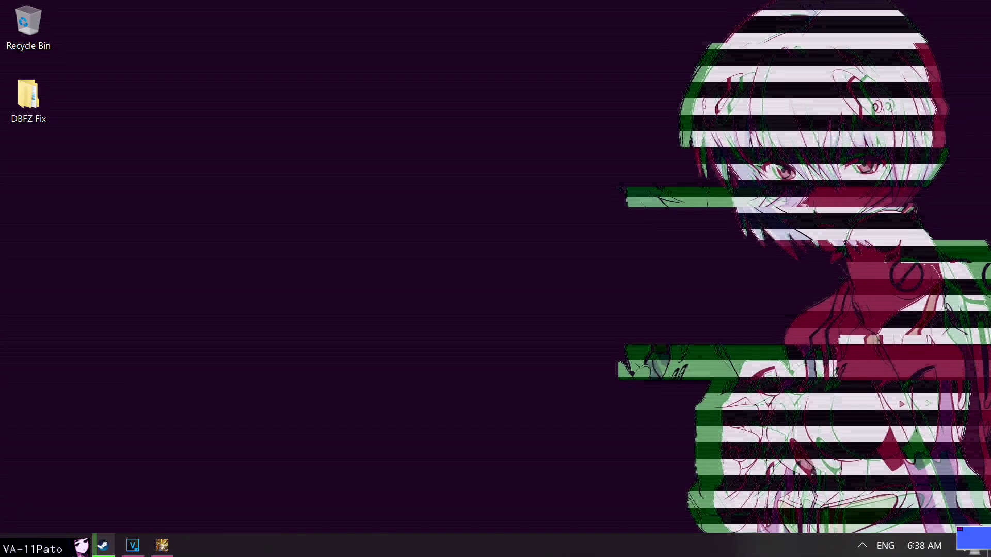
click(861, 546)
click(870, 488)
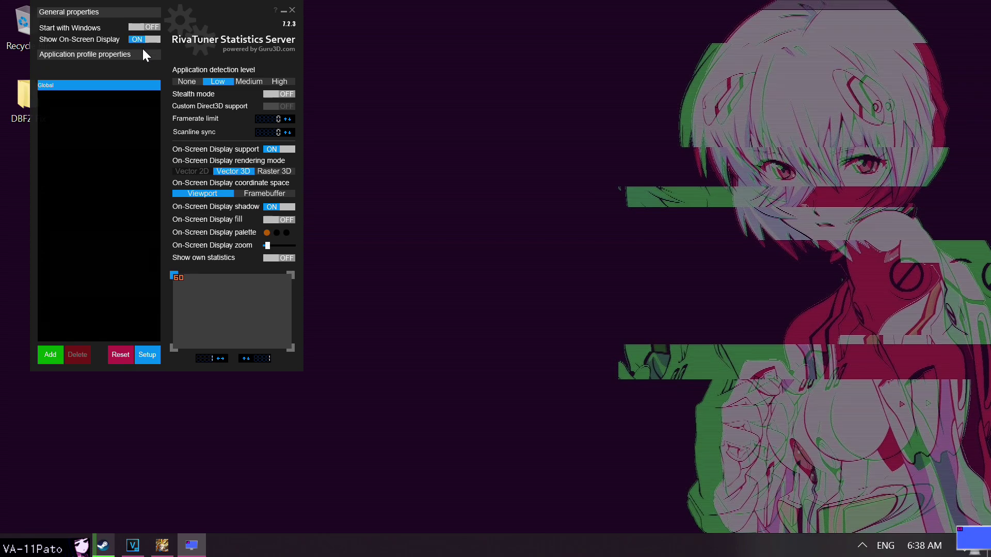
Add a RivaTuner application profile for RED-Win64-Shipping.exe.
click(50, 355)
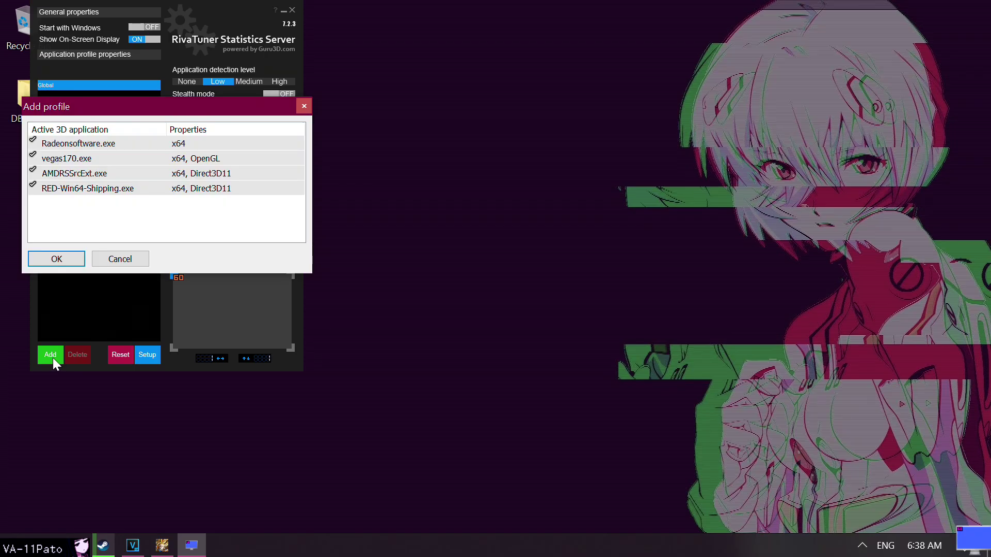
click(86, 191)
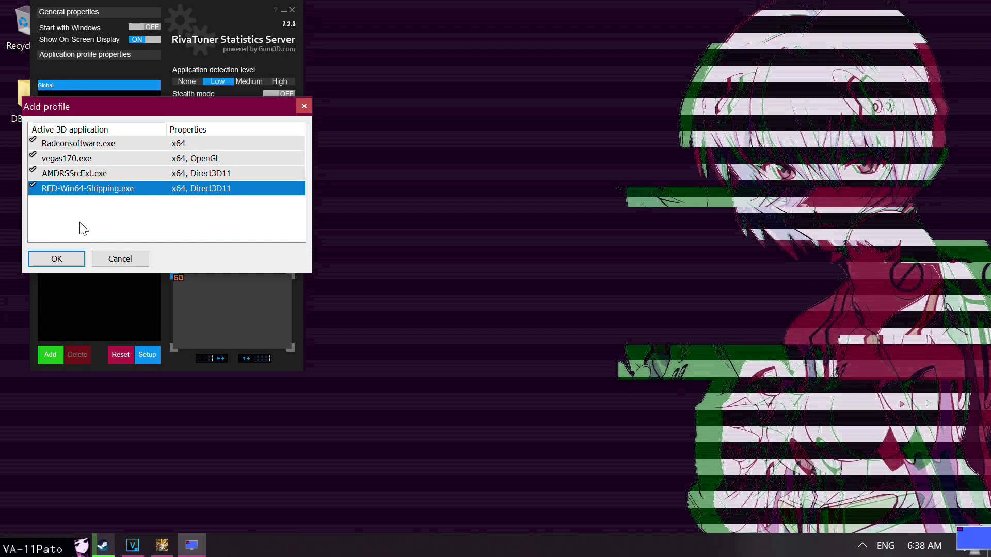
click(70, 264)
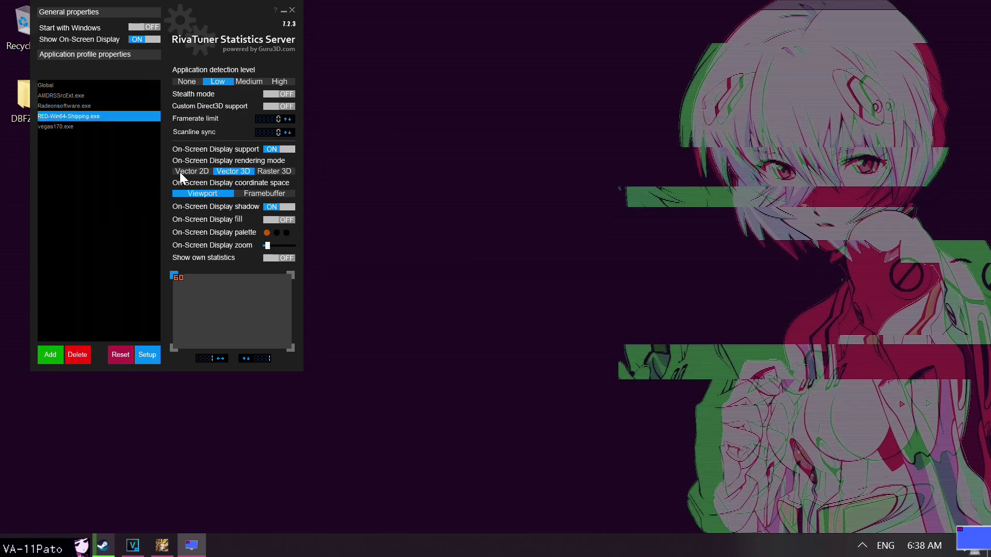
Set the profile's framerate limit to 60 fps and return to the running game.
click(277, 119)
text(60)
key(Return)
click(162, 545)
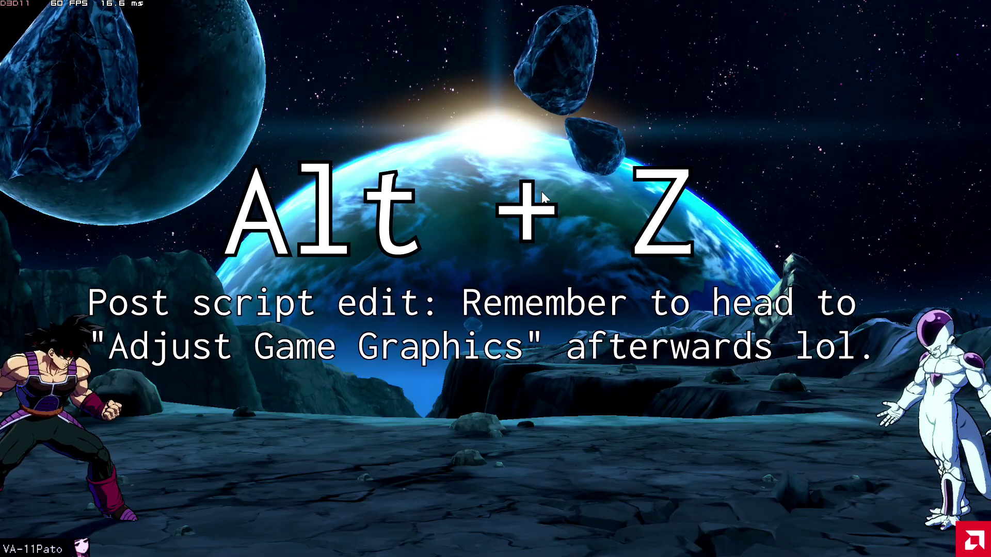
Enable Radeon Anti-Lag in the RED-Win64-Shipping game graphics settings, then close the Radeon overlay.
key(alt+z)
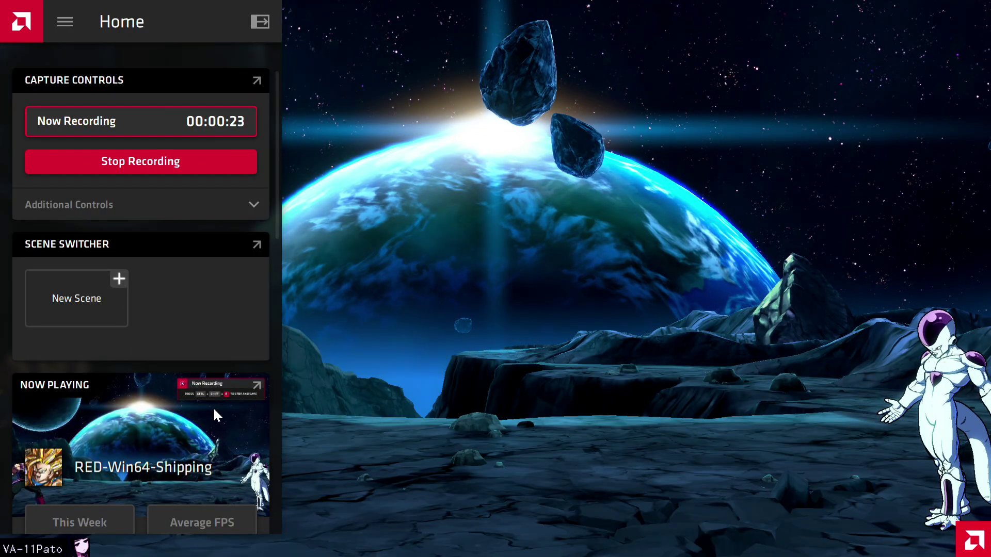
scroll(212, 407, down, 2)
scroll(215, 409, down, 3)
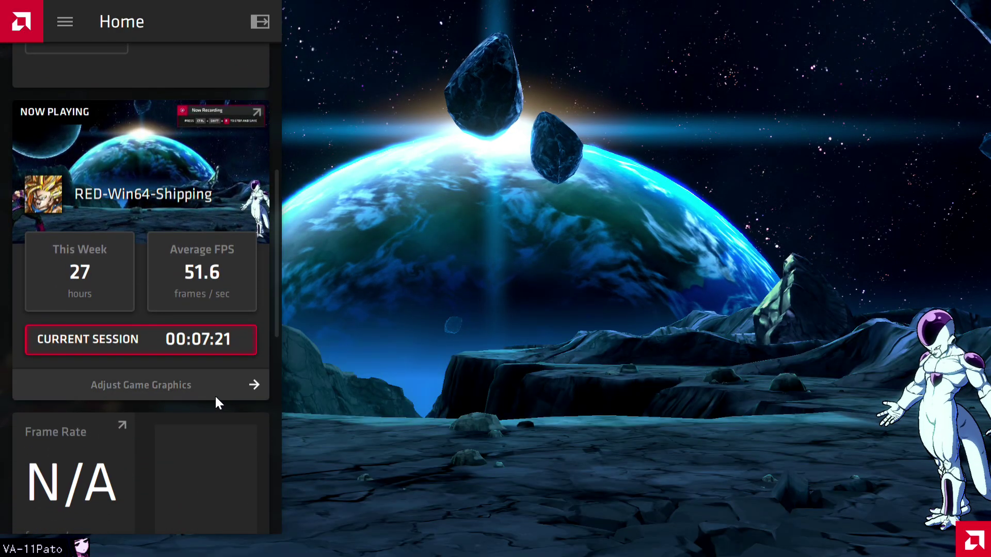
click(216, 396)
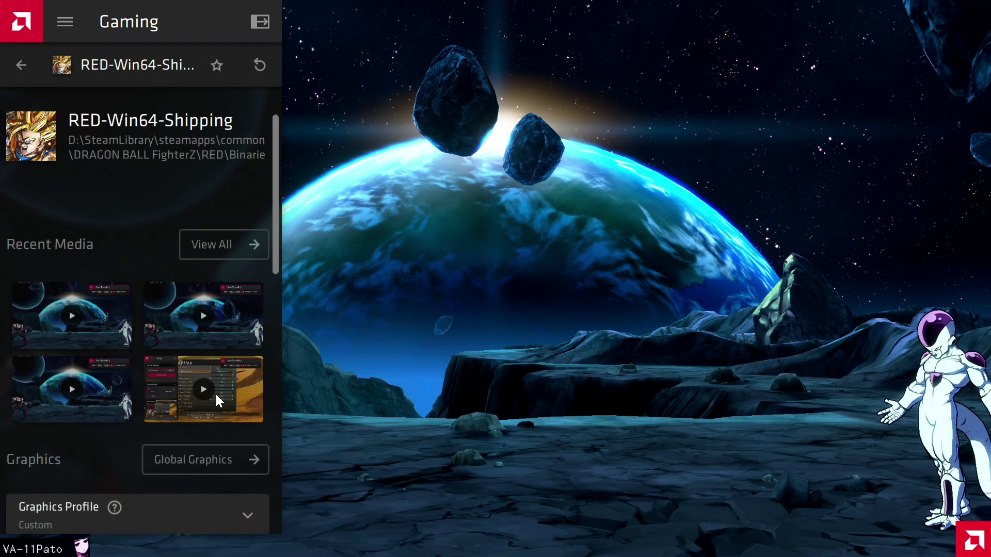
scroll(216, 395, down, 3)
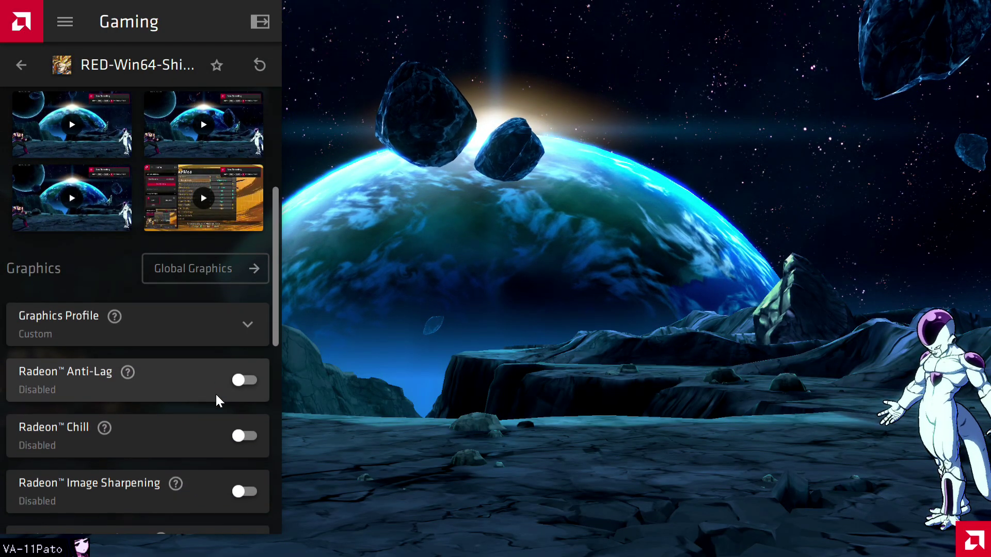
click(244, 382)
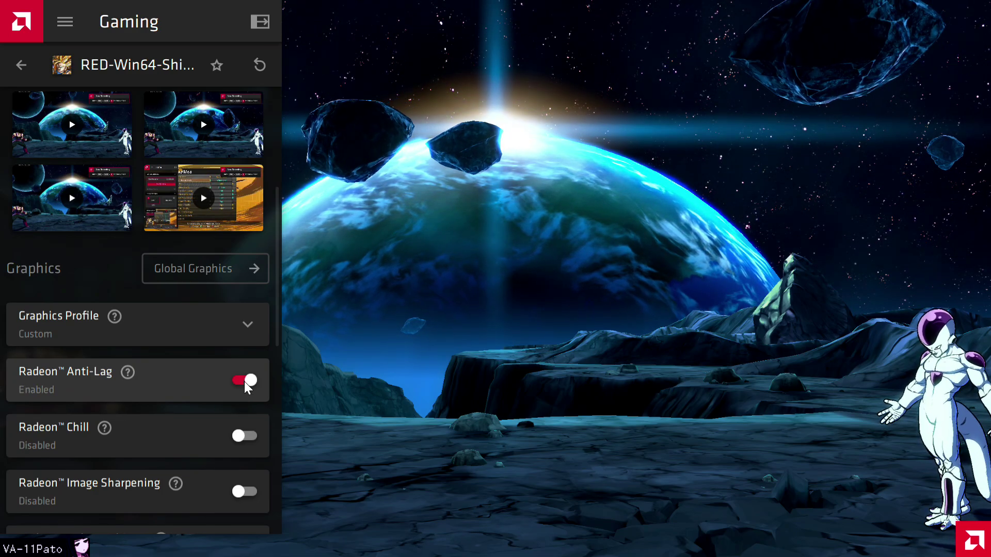
key(alt+r)
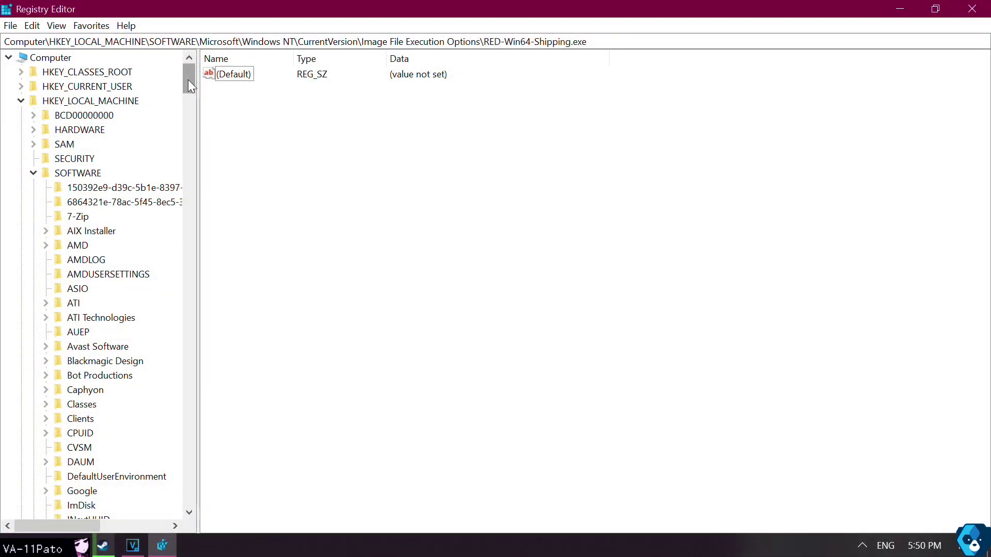
Review the RED-Win64-Shipping.exe key under Image File Execution Options in Registry Editor.
drag(188, 79, 150, 272)
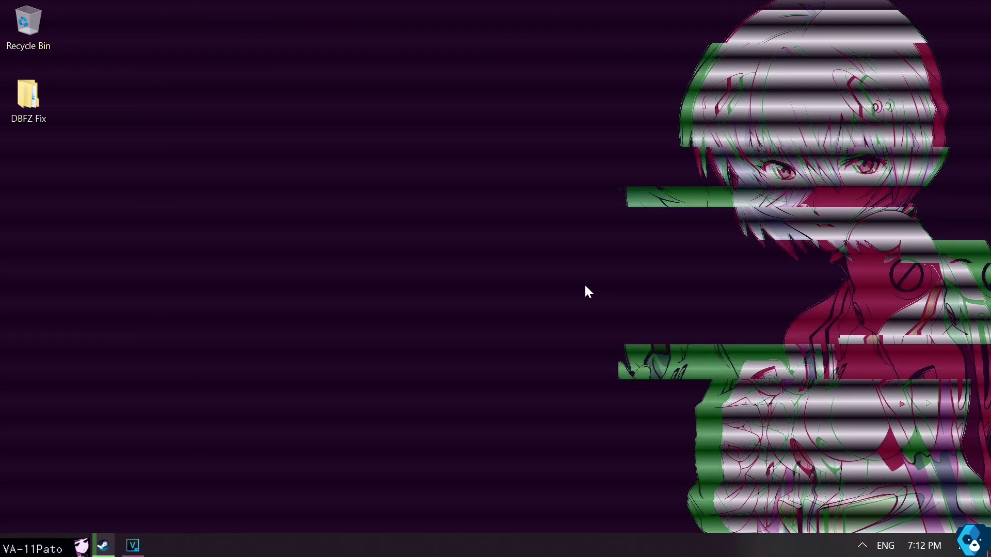
Relaunch Registry Editor from Start search ('rege') with administrator approval at the Computer root.
key(super)
text(rege)
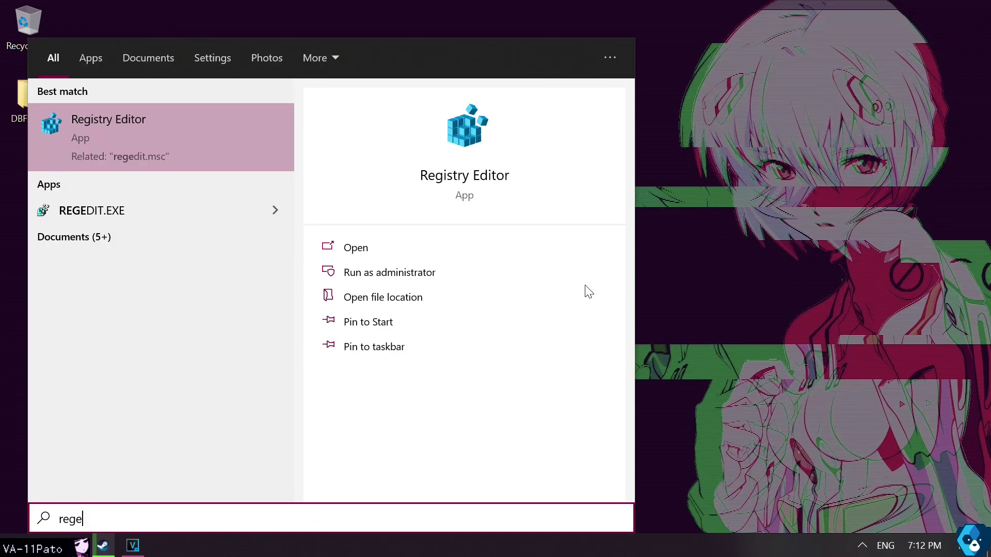
key(Return)
key(Left)
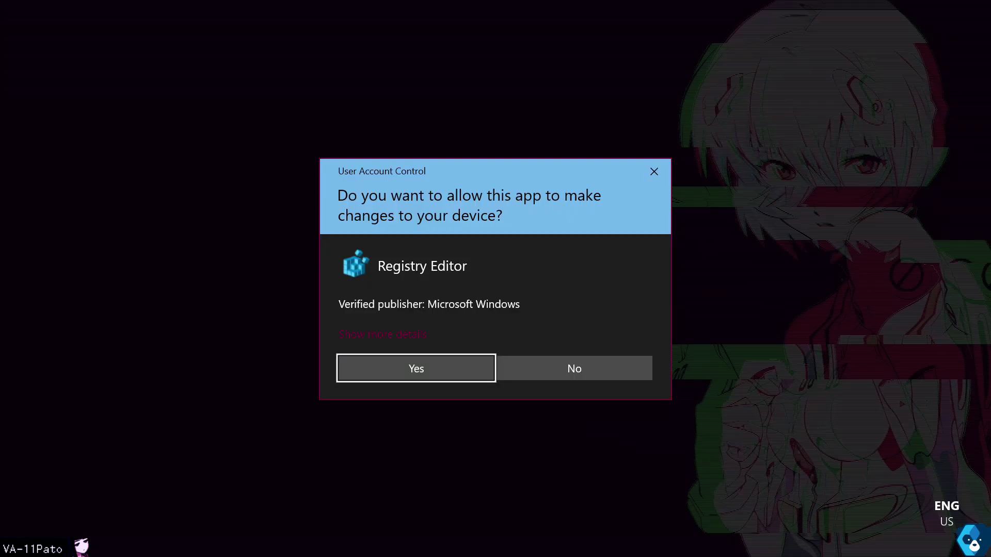
key(Return)
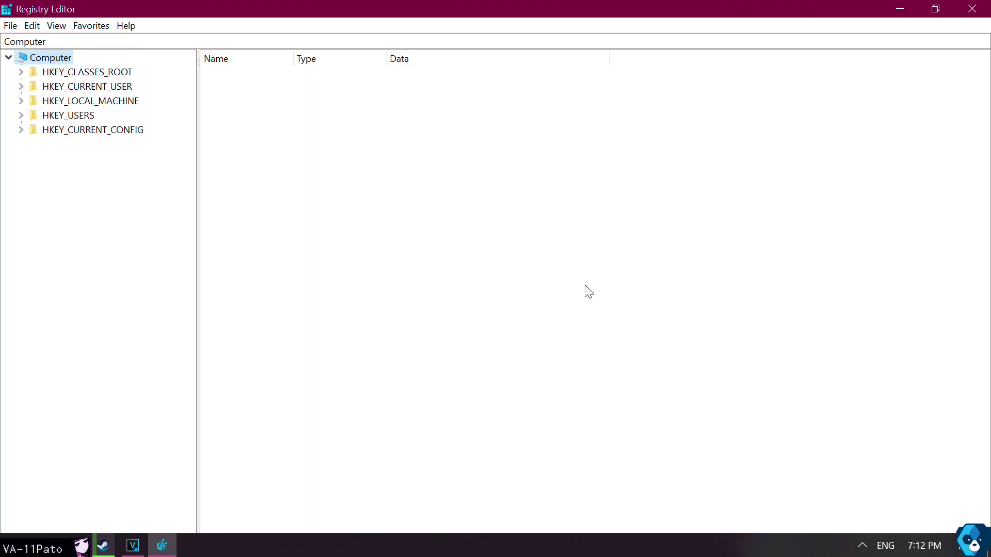
click(103, 41)
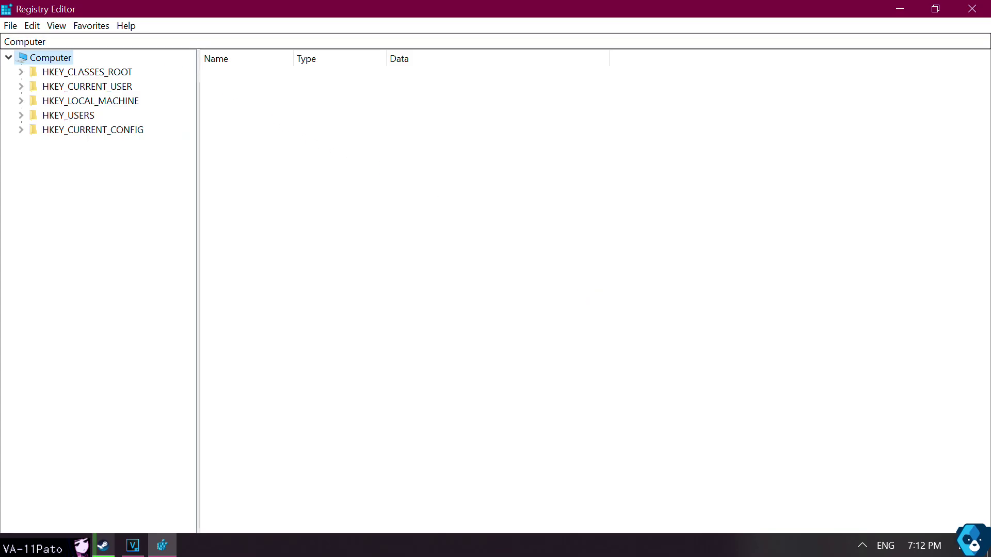
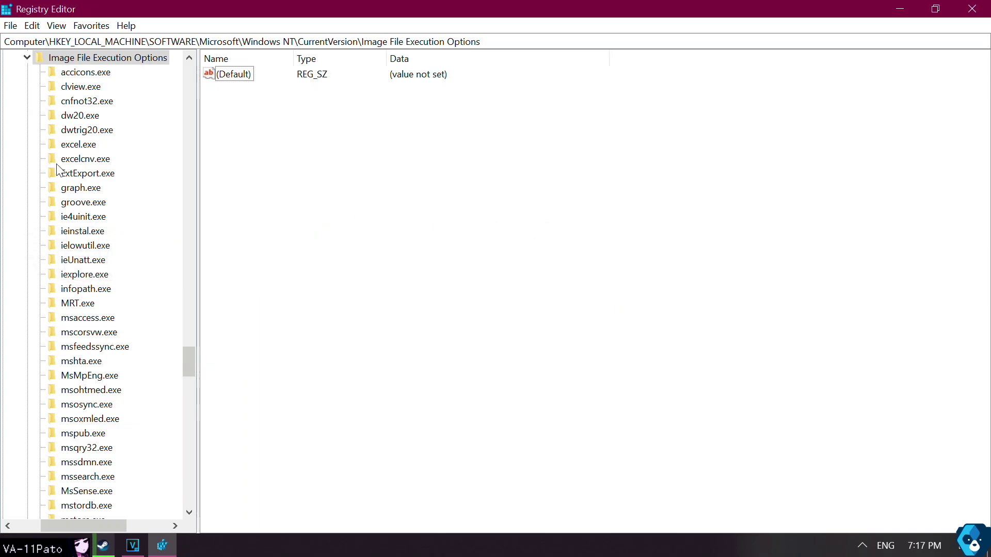
Add a new subkey under Image File Execution Options and begin naming it RED-Win64-Shipping.exe.
right_click(95, 61)
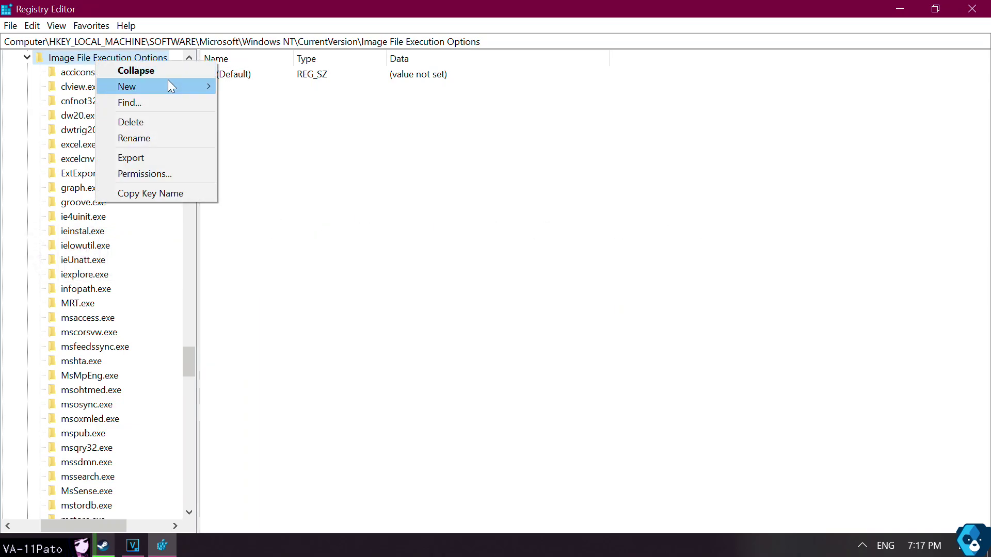
mouse_move(174, 81)
click(230, 86)
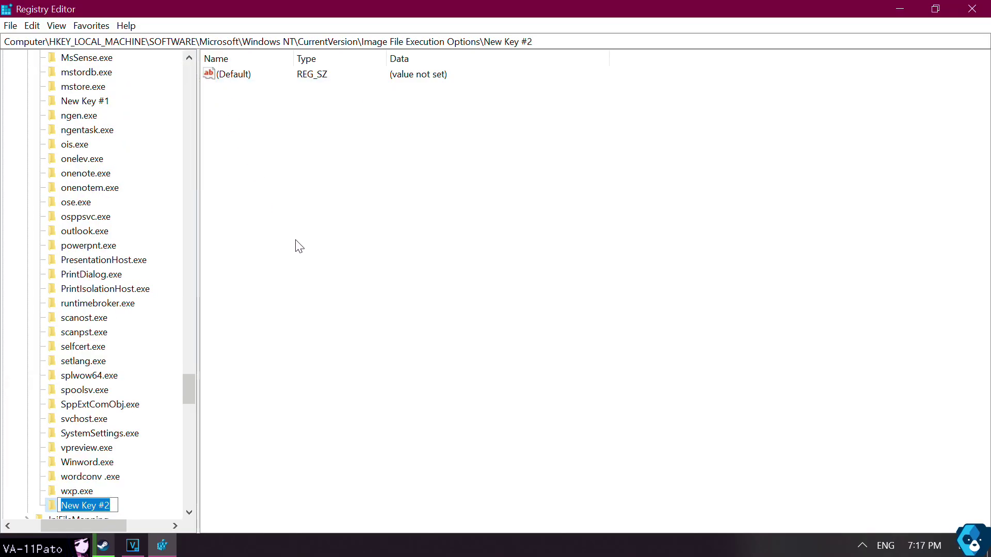
text(RED-Win64-Shipping.exe)
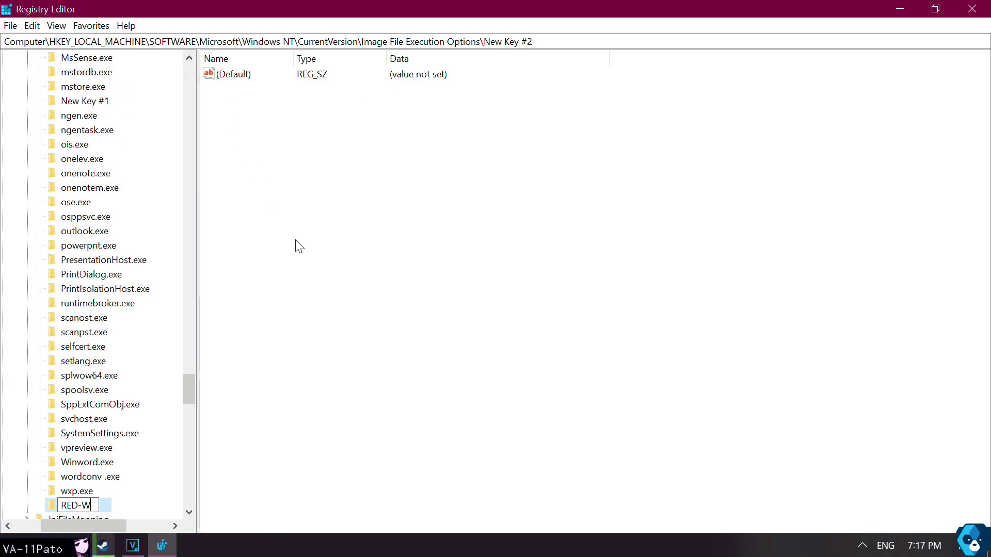
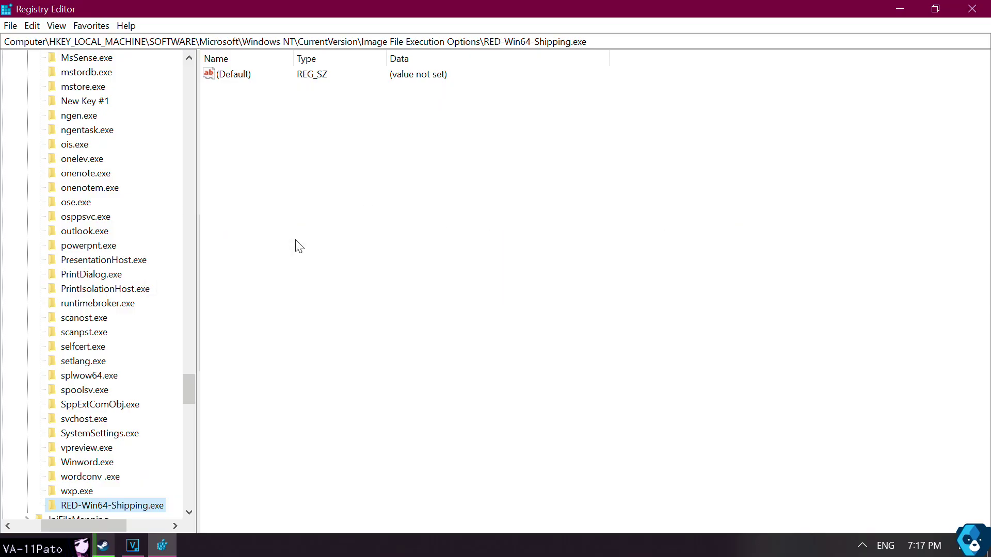
Create a PerfOptions subkey under the RED-Win64-Shipping.exe key in Image File Execution Options.
right_click(121, 505)
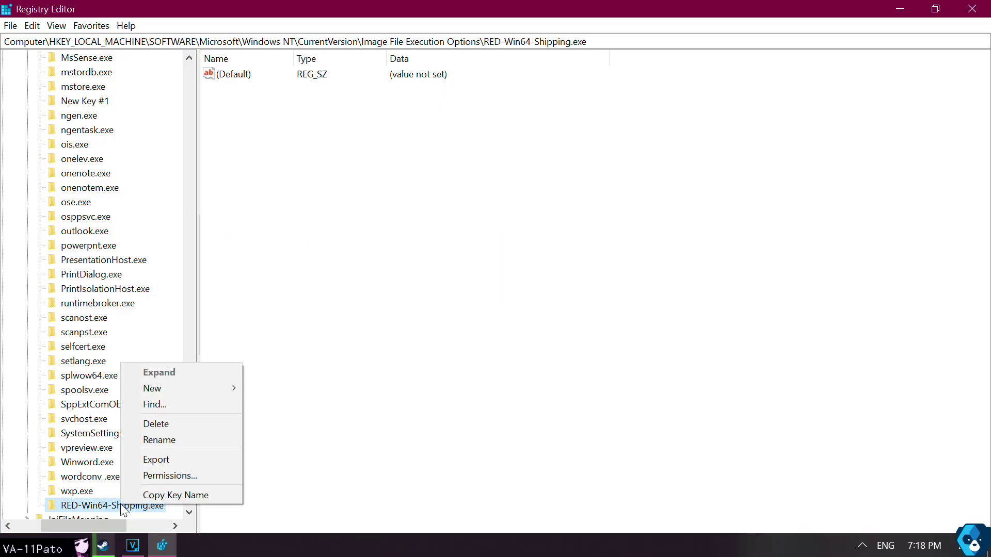
mouse_move(230, 392)
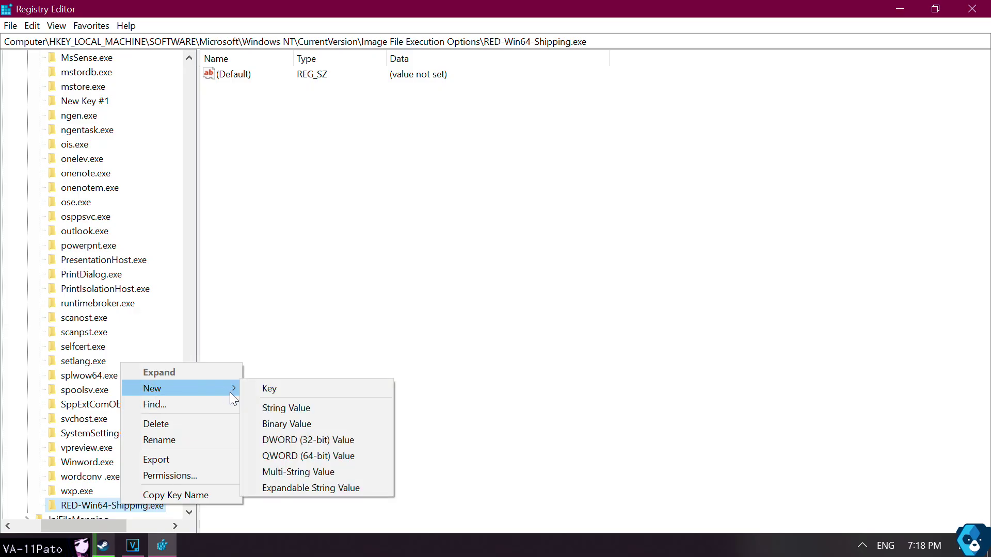
click(262, 391)
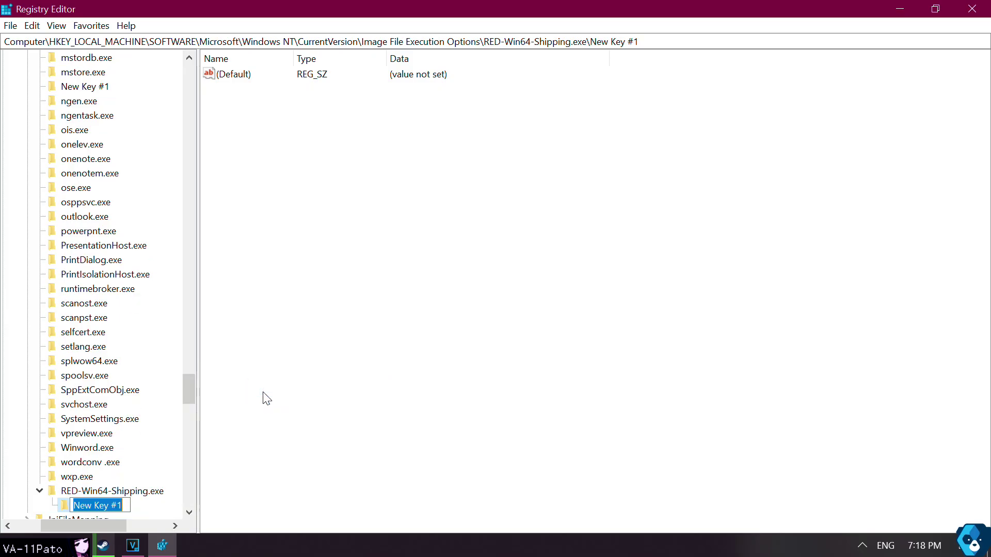
text(PerfOpti)
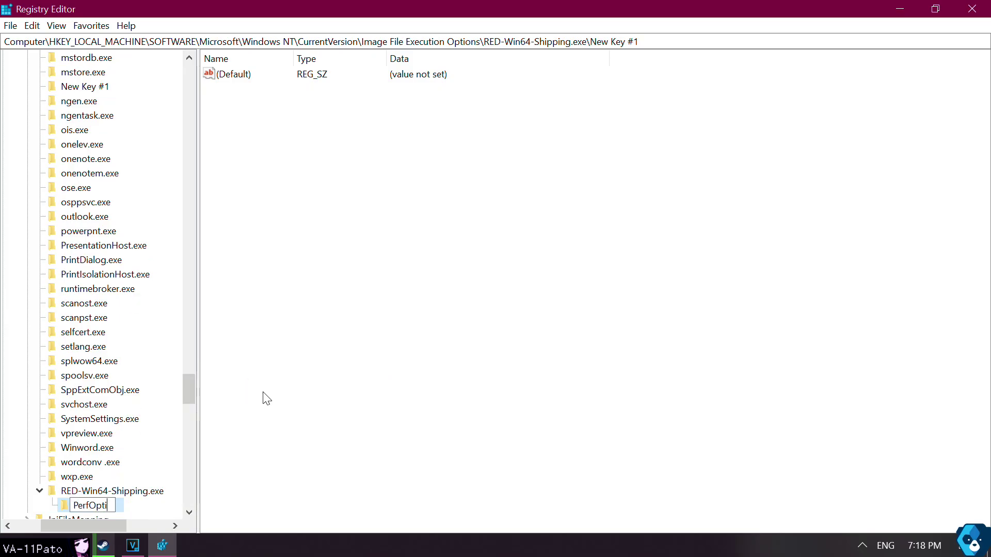
text(ons)
key(Return)
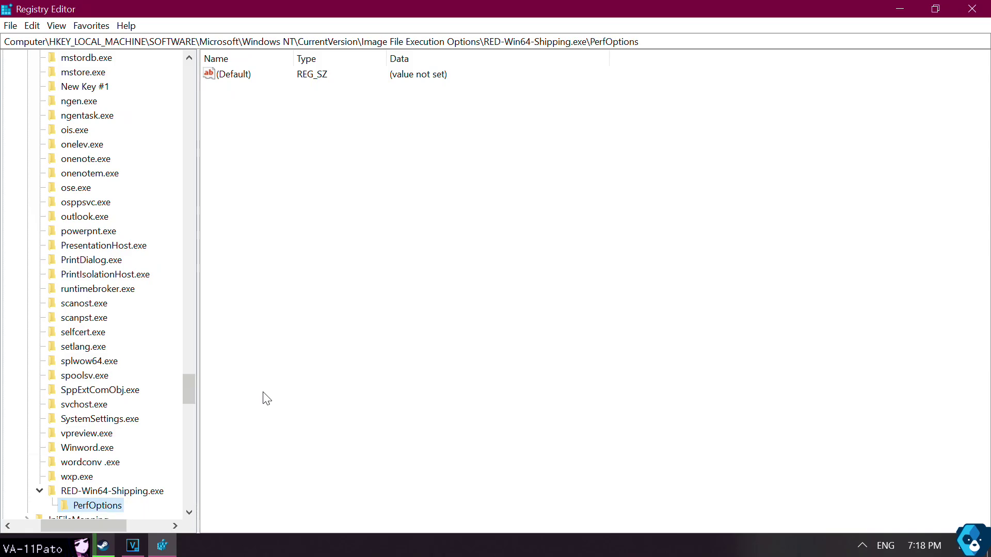
click(299, 140)
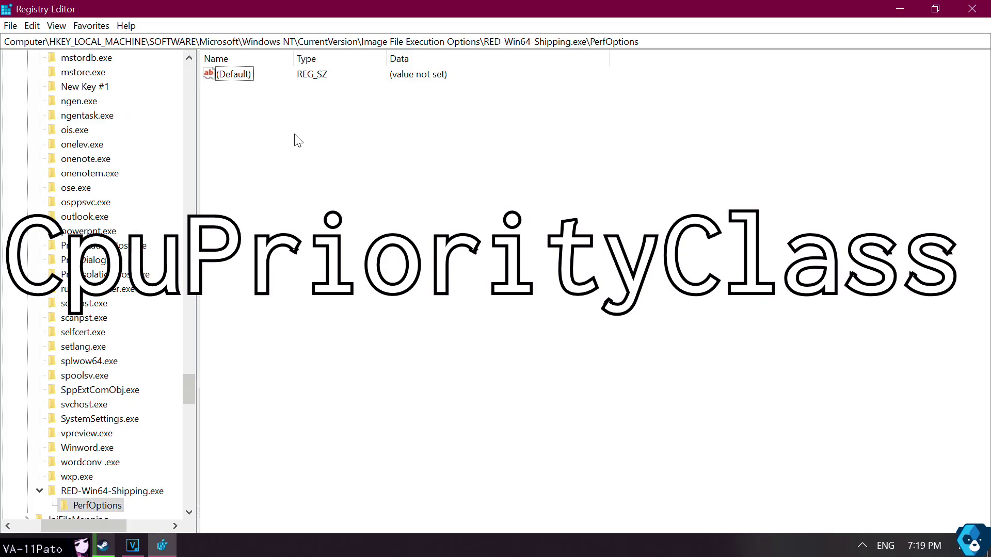
Add a DWORD (32-bit) value named CpuPriorityClass to PerfOptions.
right_click(295, 135)
mouse_move(336, 144)
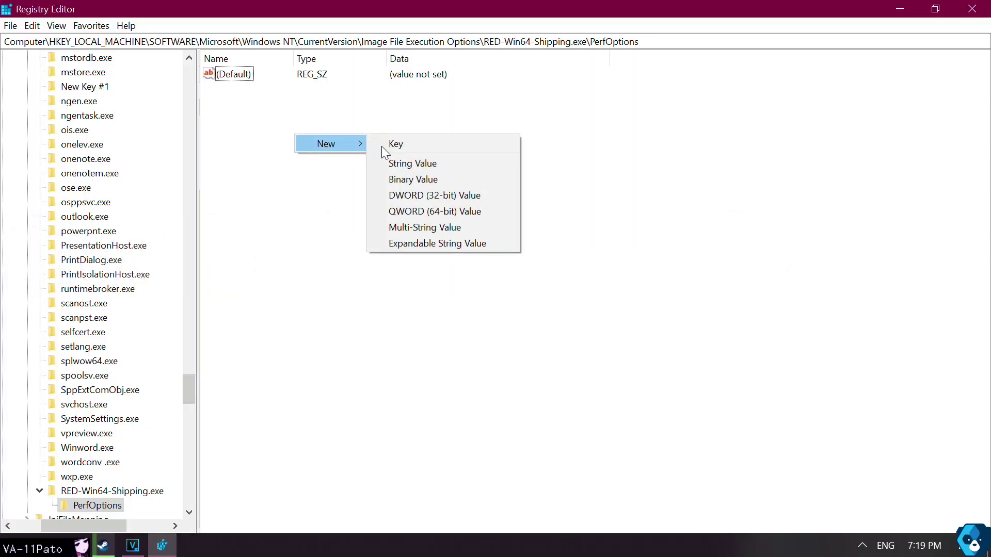
click(401, 196)
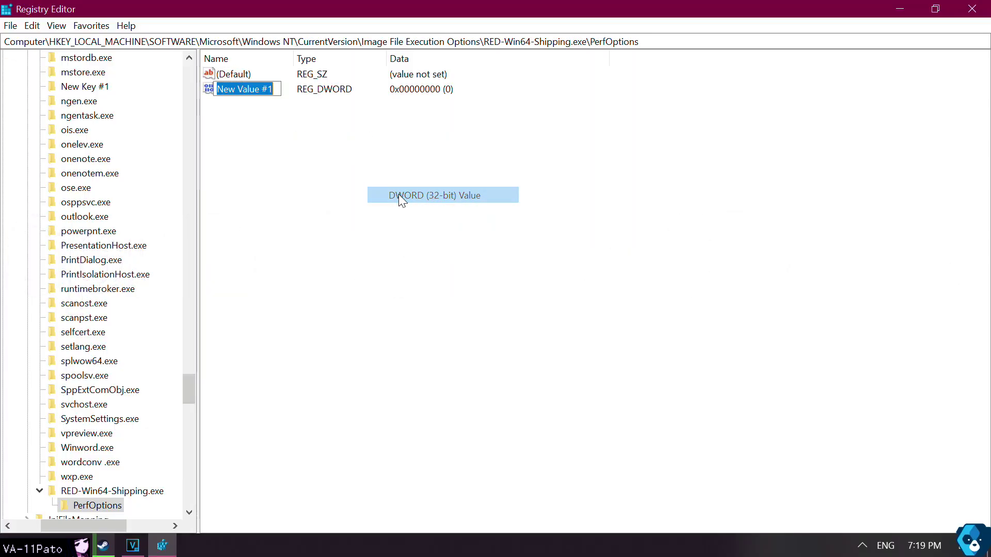
text(Cp)
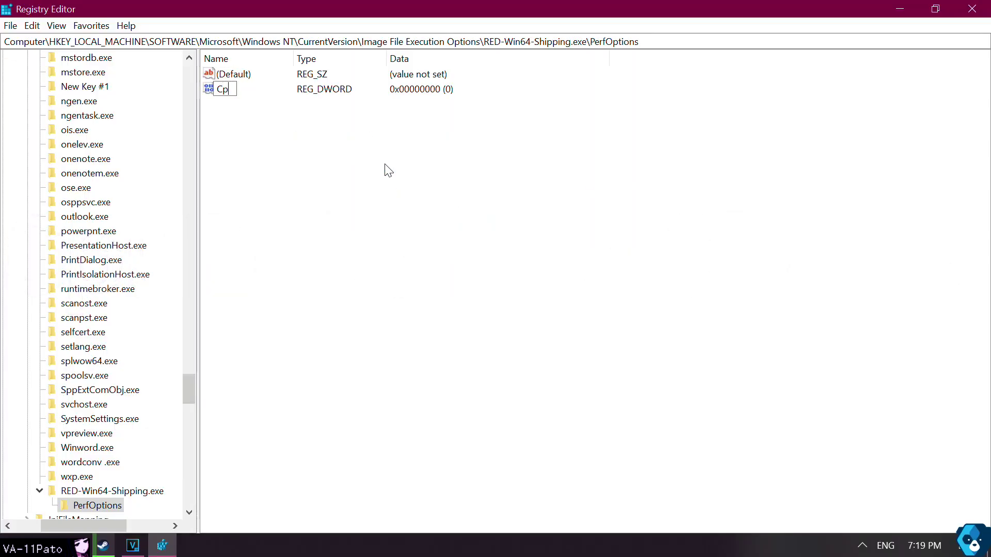
text(uPriority)
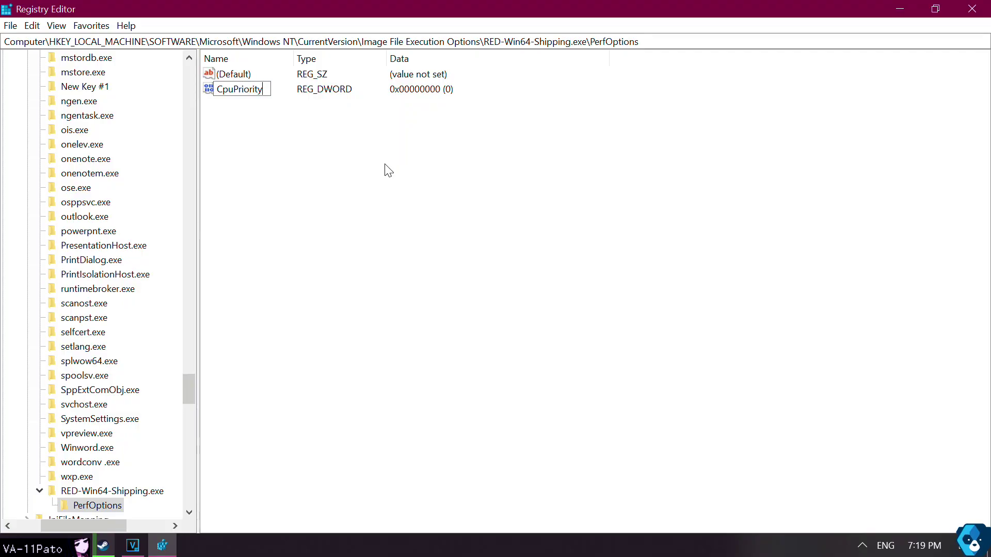
text(Class)
key(Return)
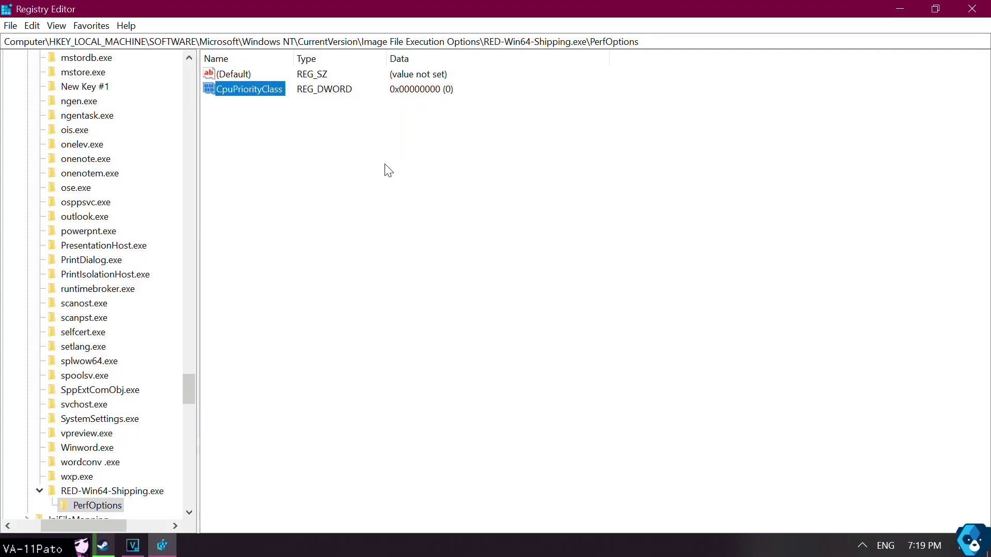
click(328, 170)
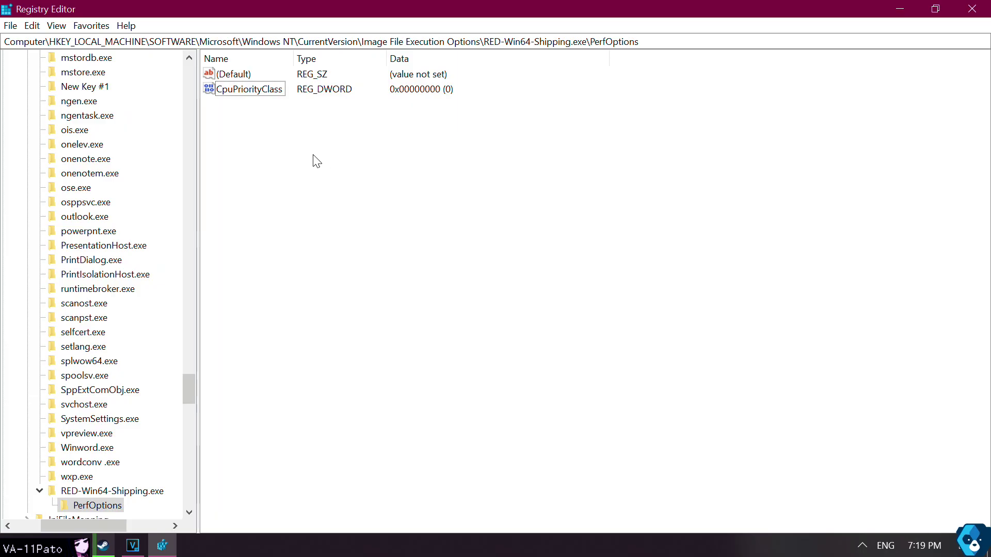
Set CpuPriorityClass data to 3 and close Registry Editor.
double_click(262, 88)
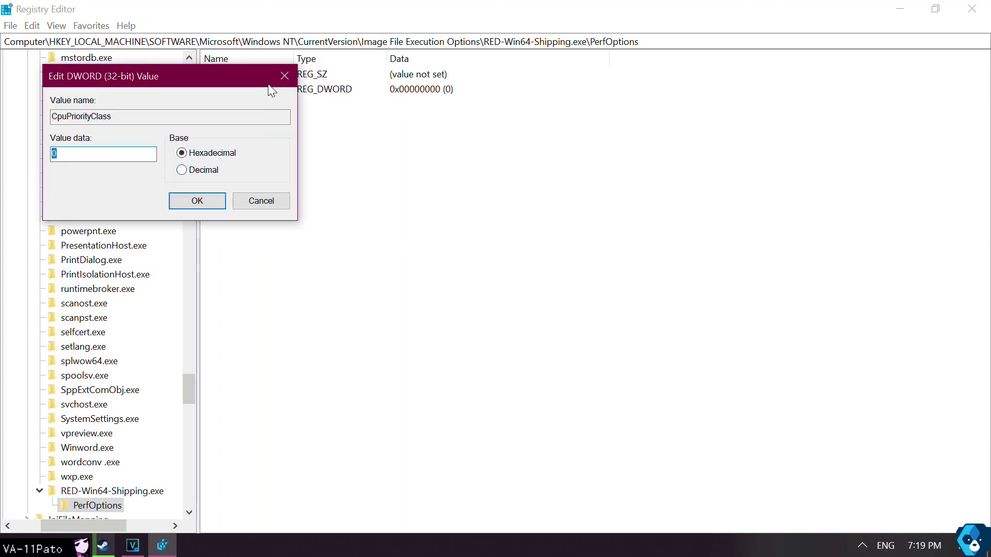
text(3)
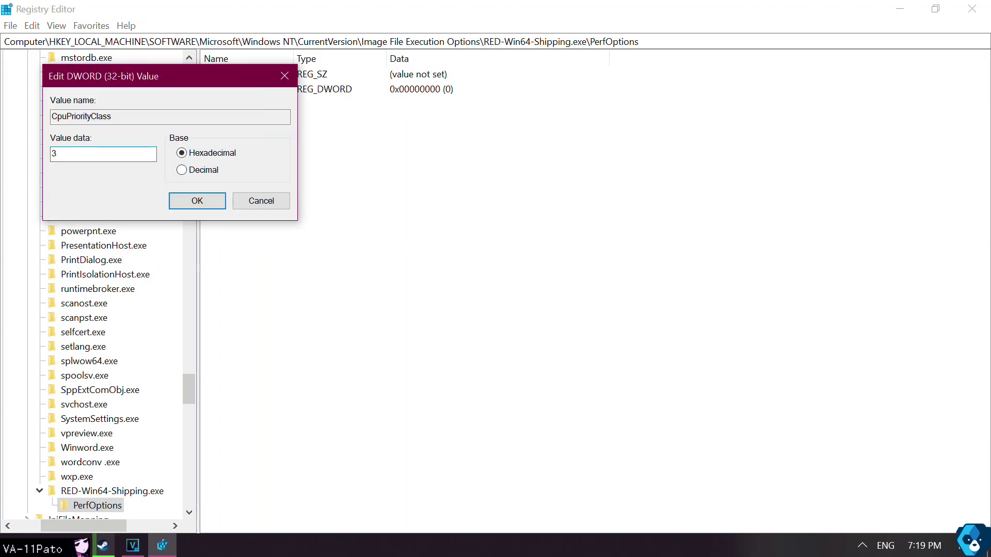
click(213, 202)
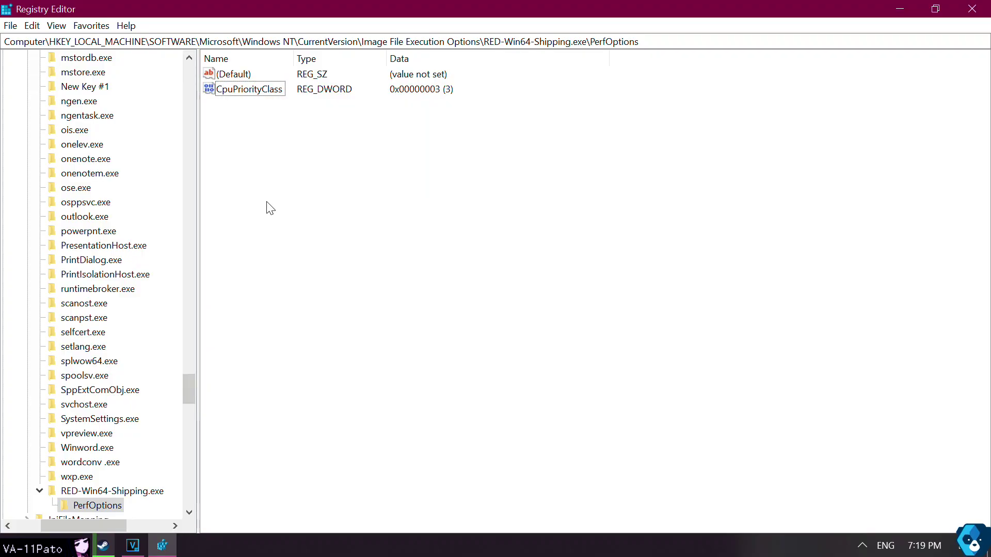
click(972, 9)
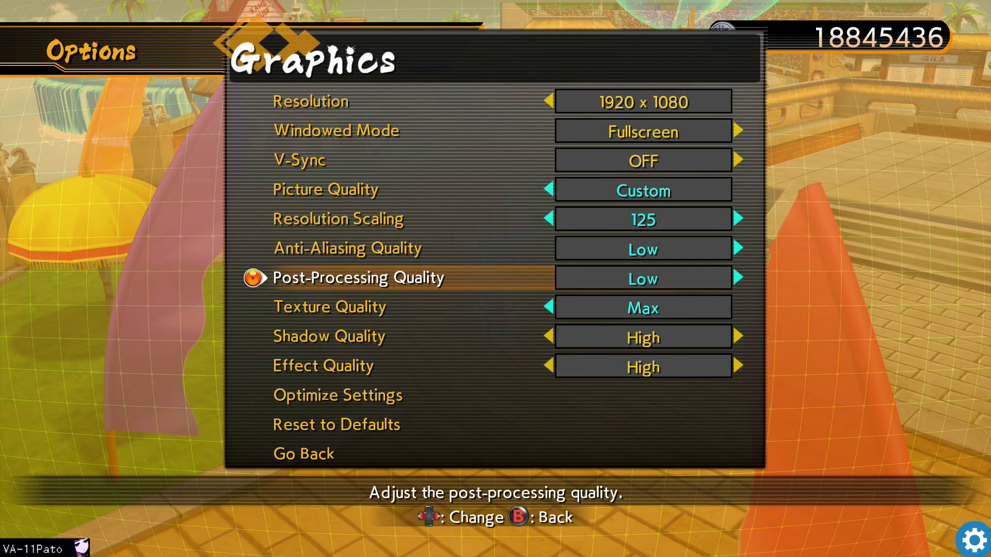
Lower Shadow Quality from High to Medium in the Graphics options.
key(Down)
key(Down)
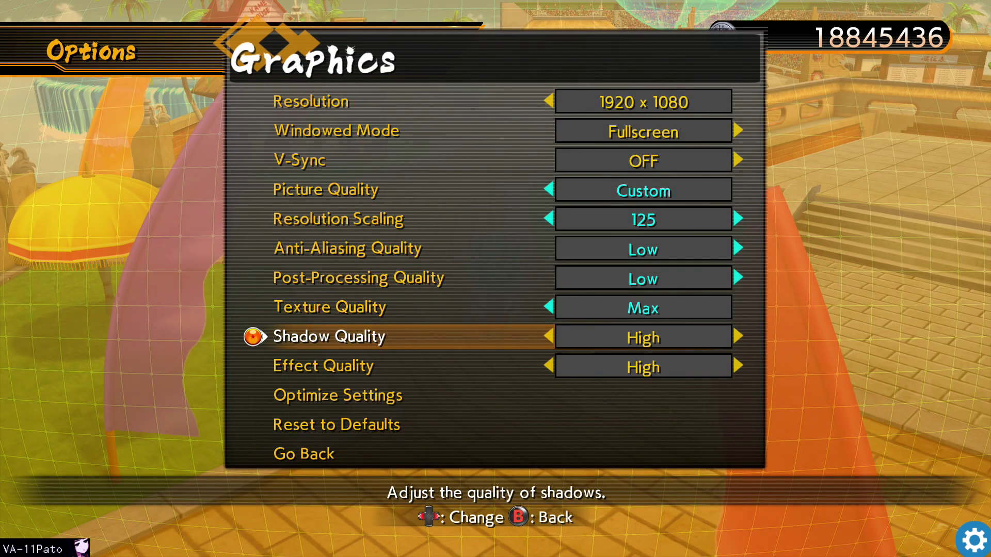
key(Left)
key(Down)
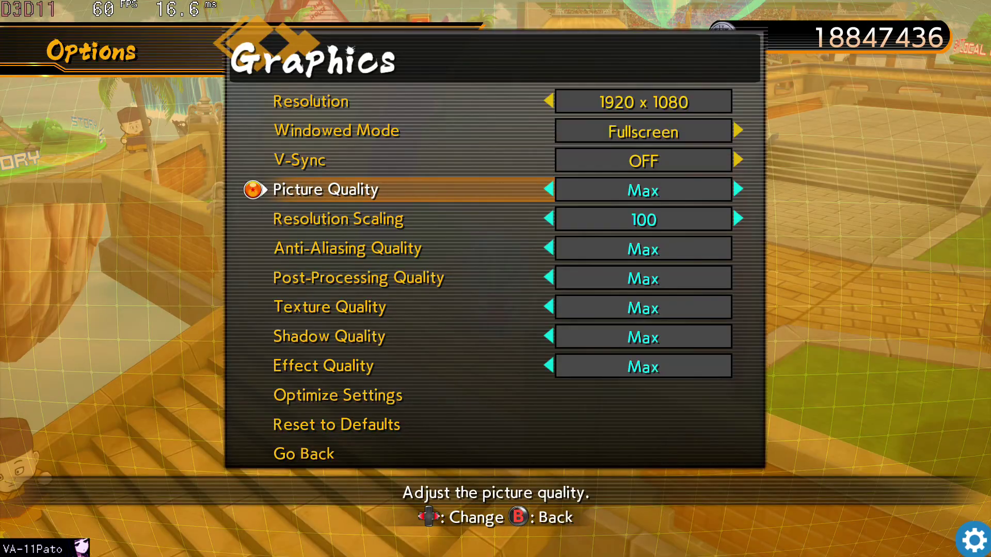
Step Picture Quality down to Low, then back up through High to Max.
key(Left)
key(Left)
key(Left)
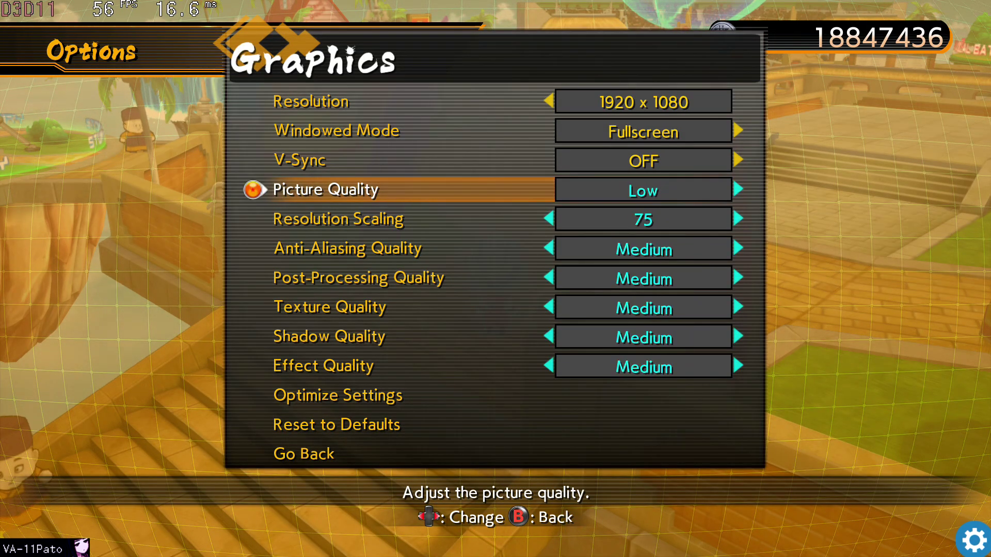
key(Right)
key(Right)
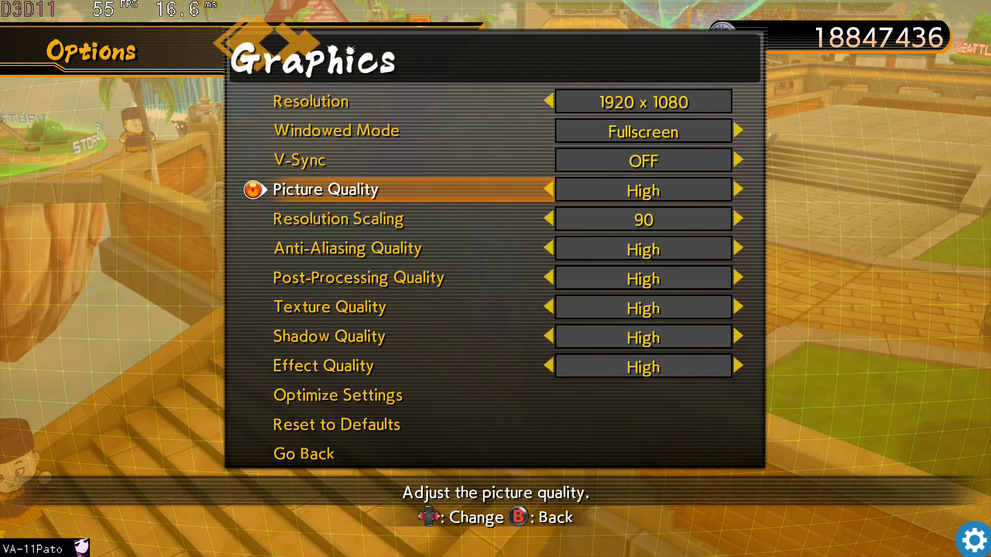
key(Right)
key(Down)
key(Down)
key(Down)
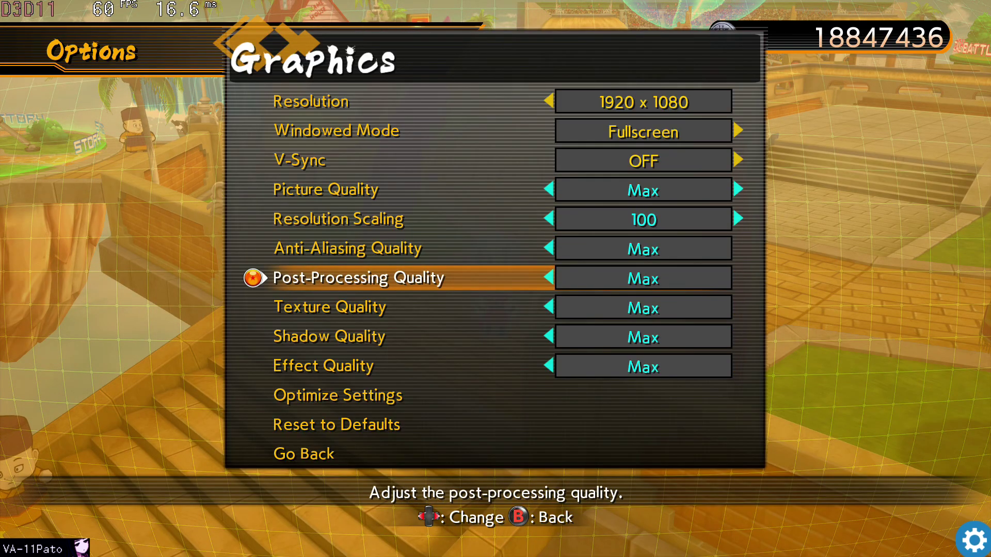
Set Post-Processing Quality to Low, and Shadow and Anti-Aliasing Quality to Medium.
key(Left)
key(Left)
key(Left)
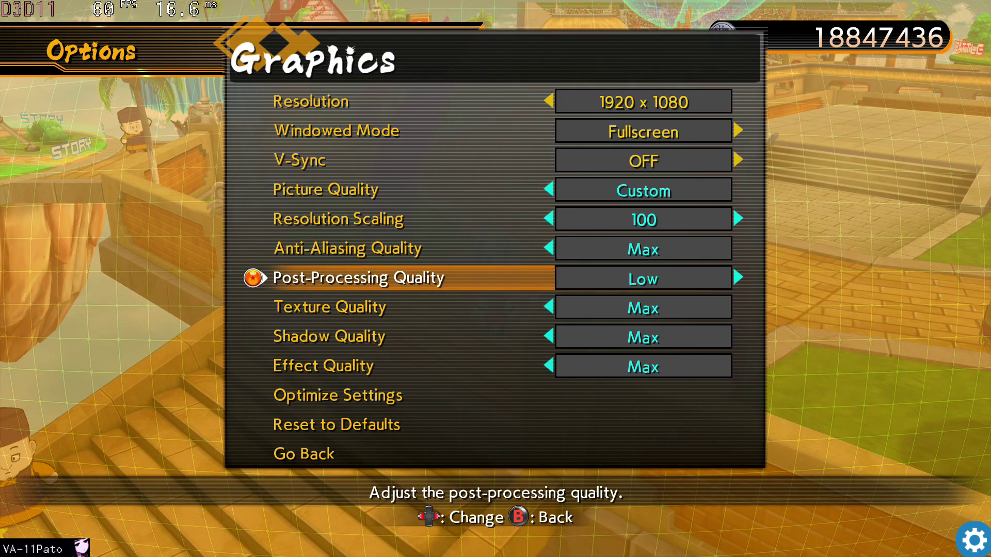
key(Down)
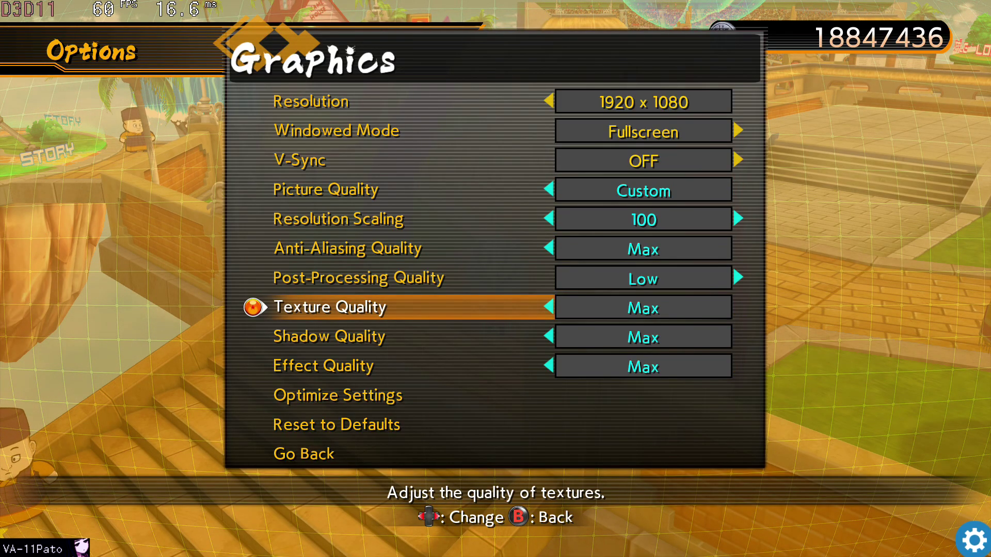
key(Down)
key(Left)
key(Left)
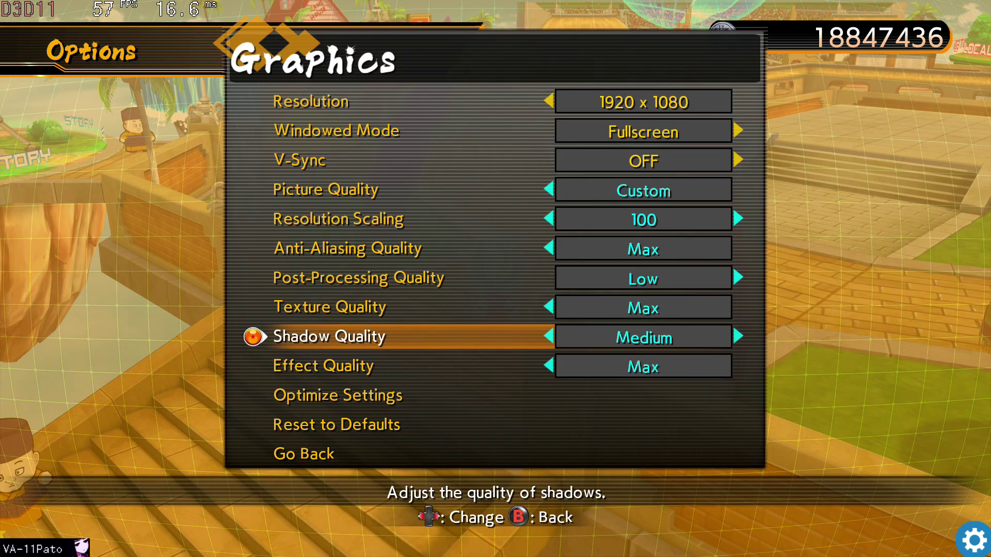
key(Up)
key(Up)
key(Up)
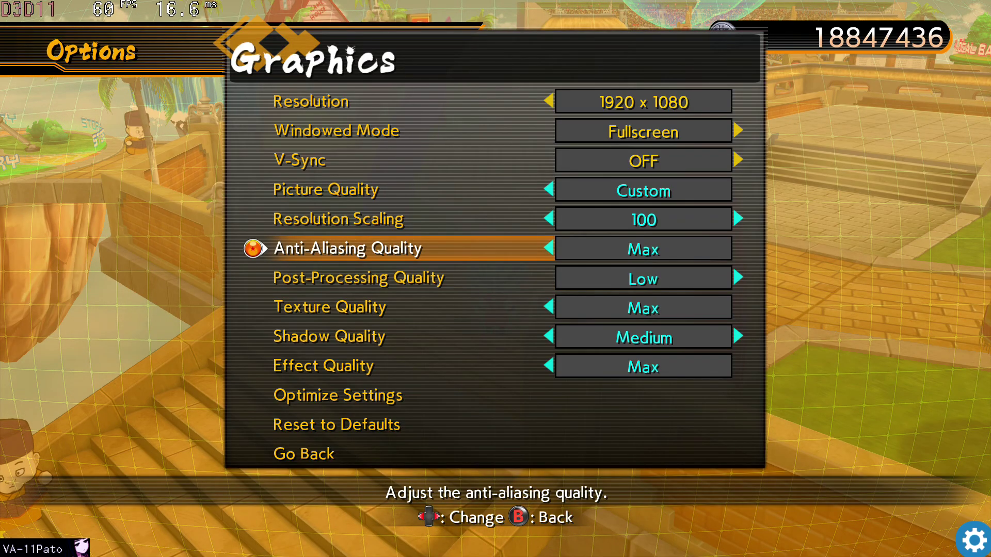
key(Left)
key(Left)
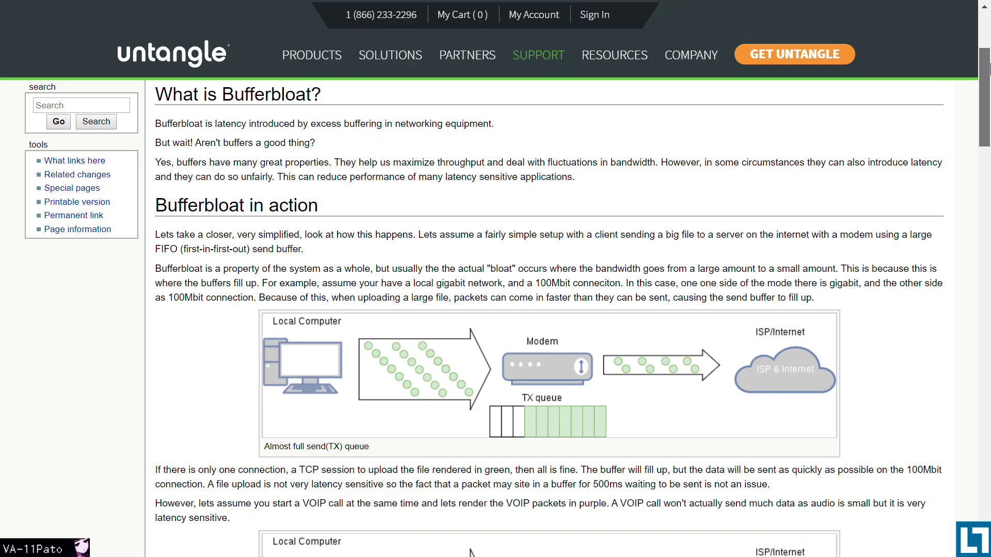
Scroll through the Untangle 'What is Bufferbloat?' article, reading its packet-queue diagrams.
drag(988, 68, 970, 101)
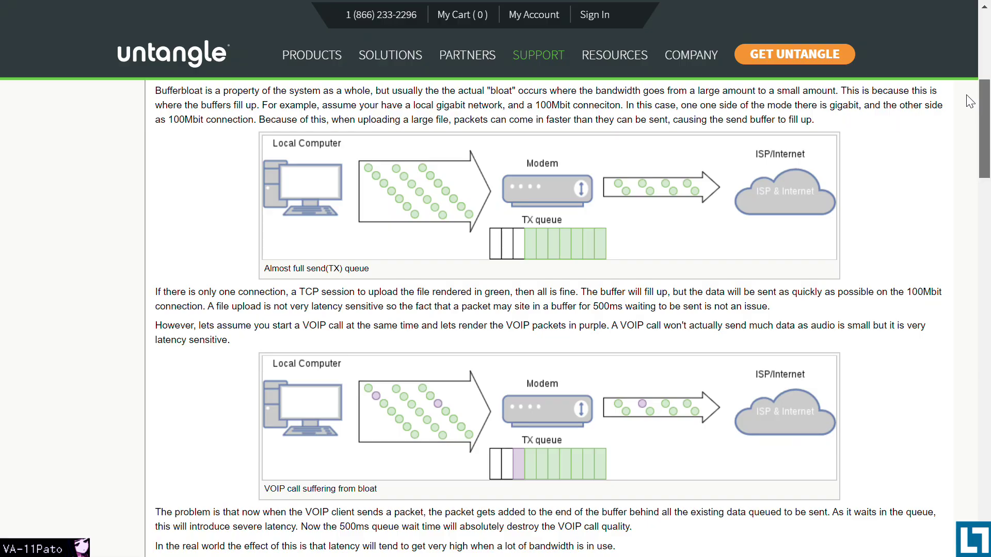
drag(971, 101, 970, 101)
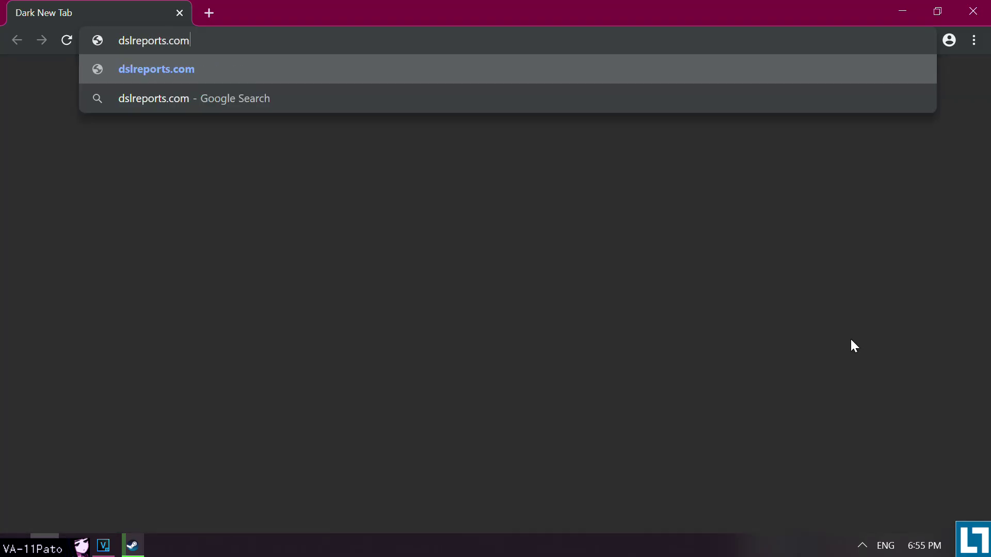
Open dslreports.com and run its speed test for a cable connection.
key(Return)
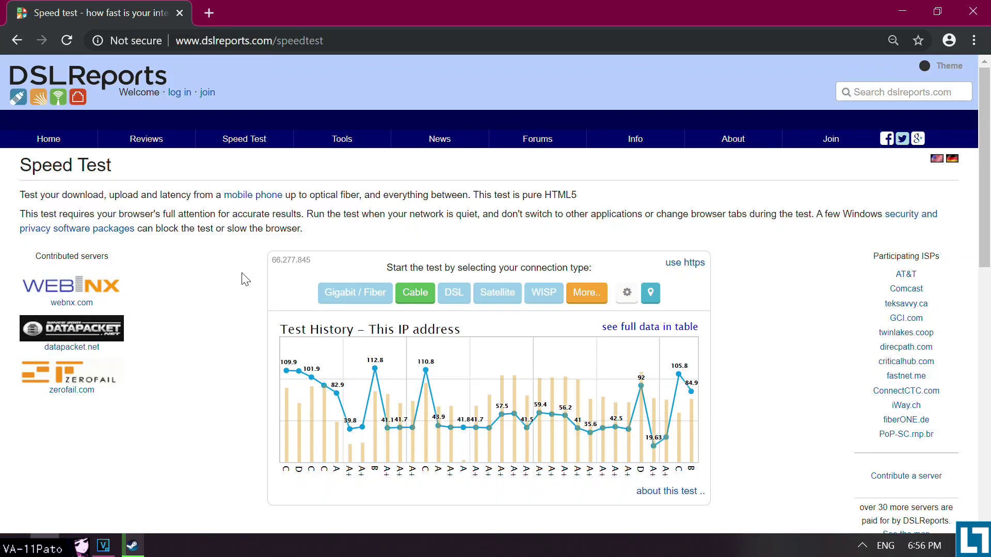
click(411, 292)
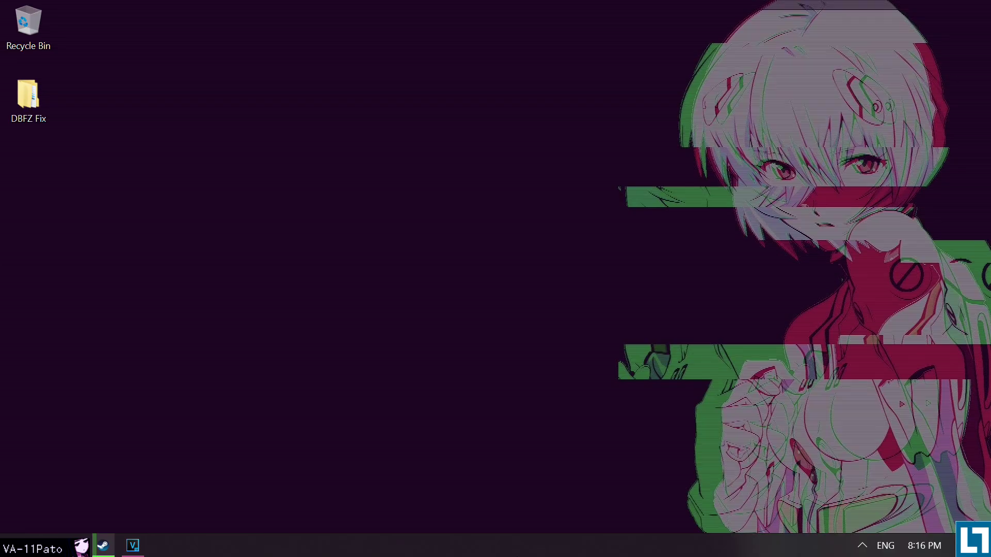
Launch Command Prompt from the Windows search with cmd.
key(super)
text(cmd)
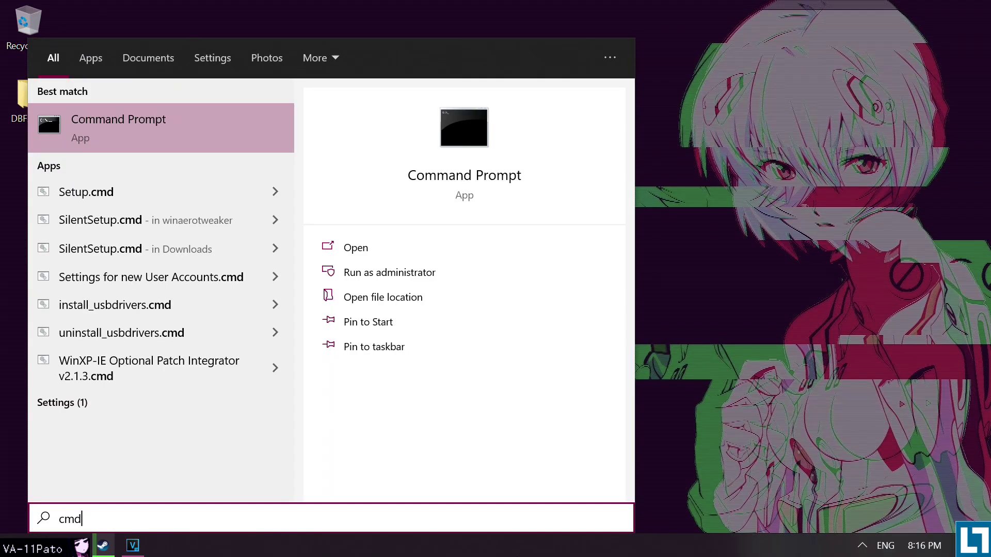
key(Return)
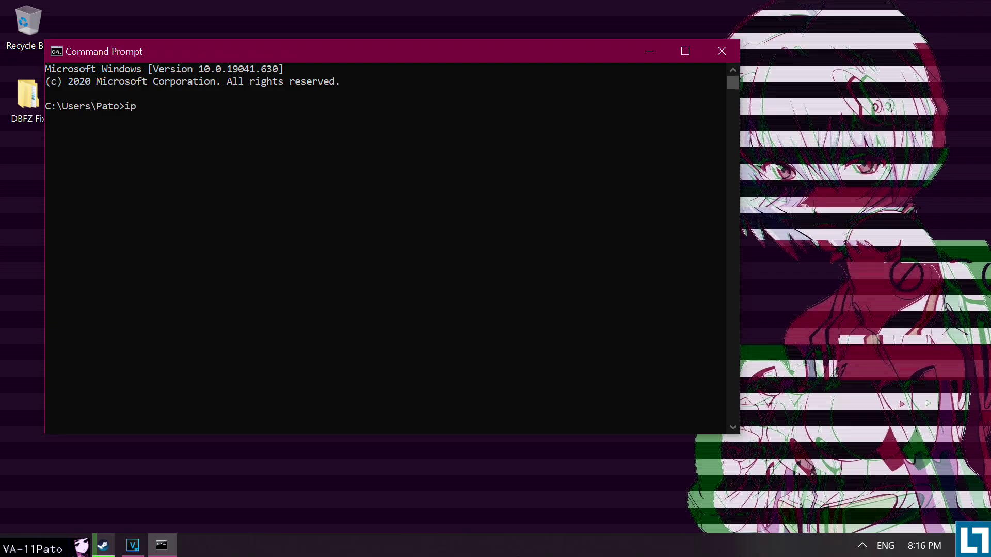
Run ipconfig and copy the gateway address from its output.
text(ipconfig)
key(Return)
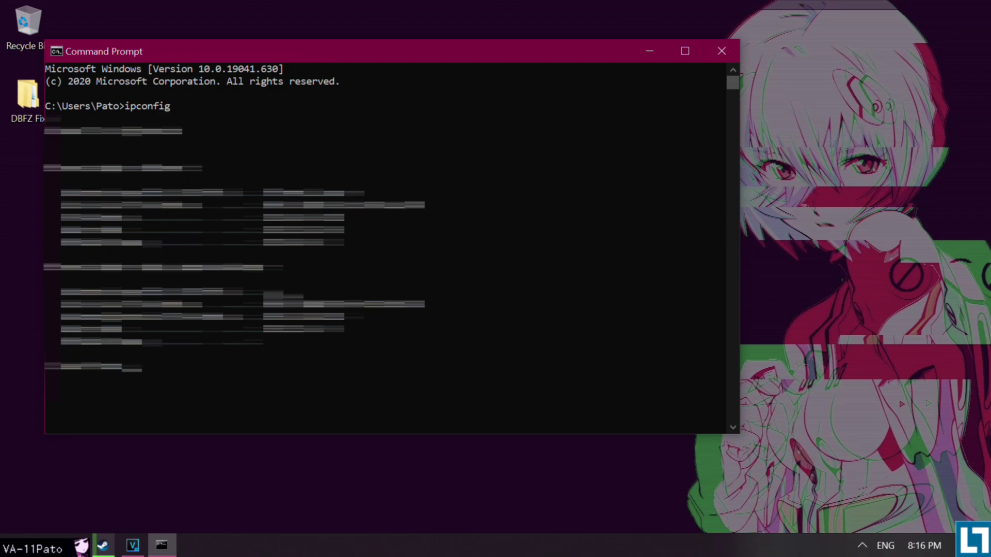
click(273, 245)
drag(273, 244, 342, 244)
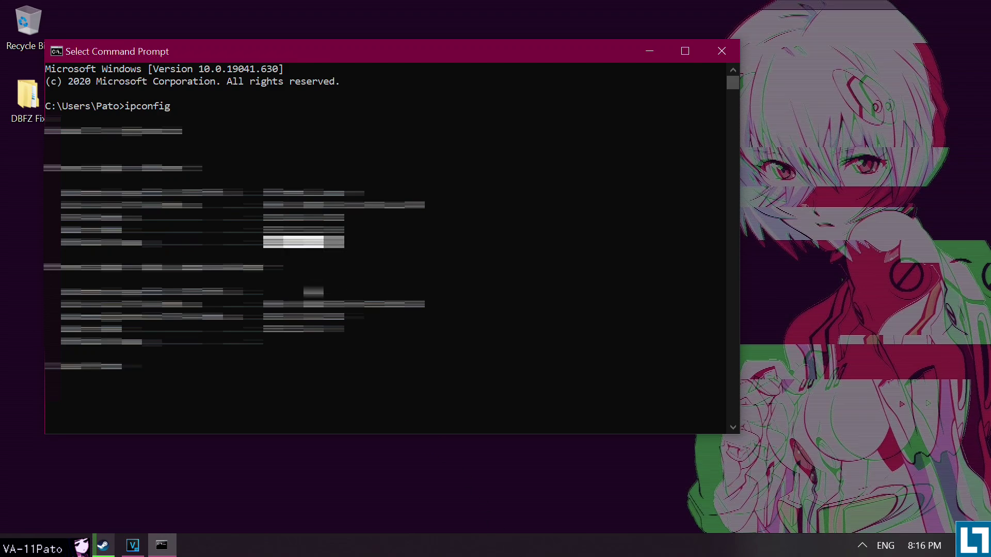
key(ctrl+c)
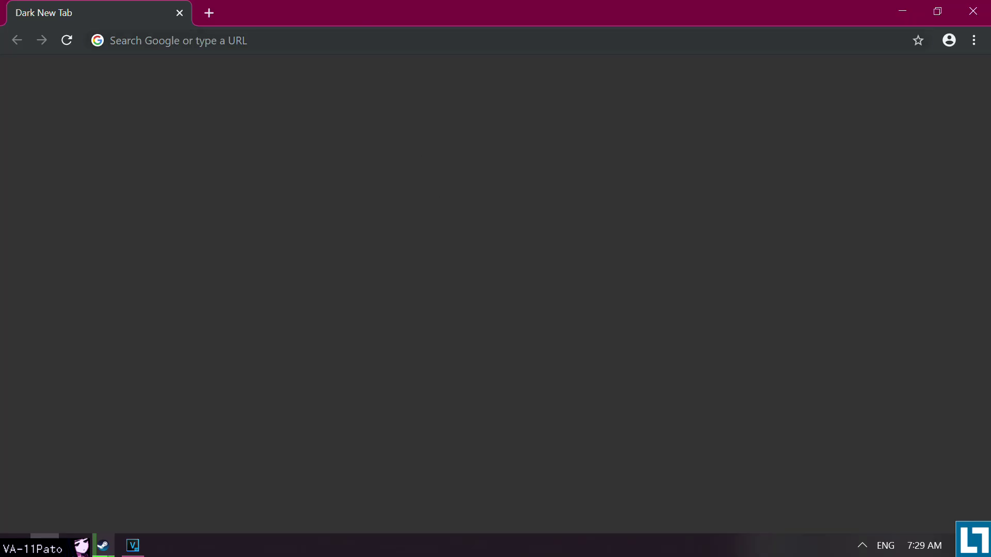
Load the copied gateway address in Chrome to reach the router's interface.
key(ctrl+l)
key(ctrl+v)
key(Return)
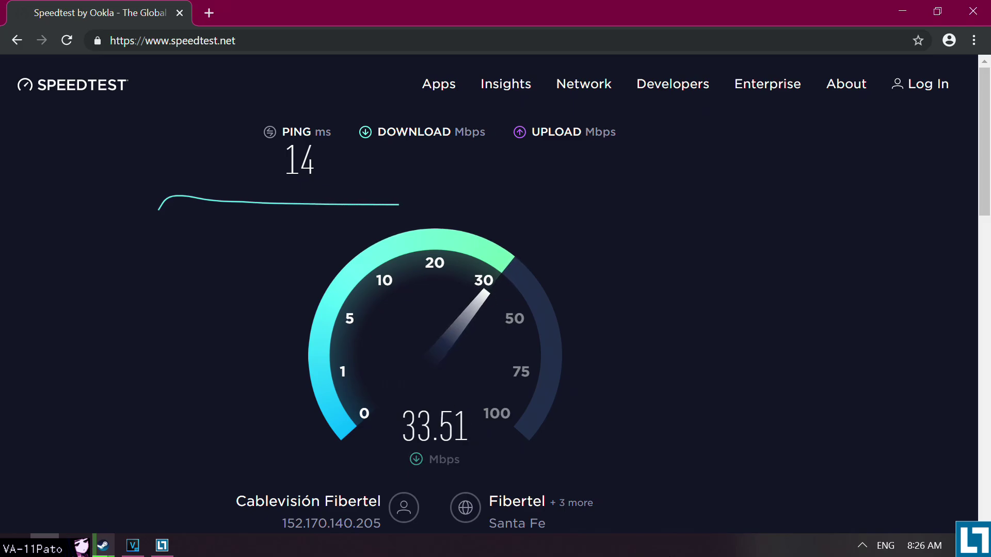
key(alt+Tab)
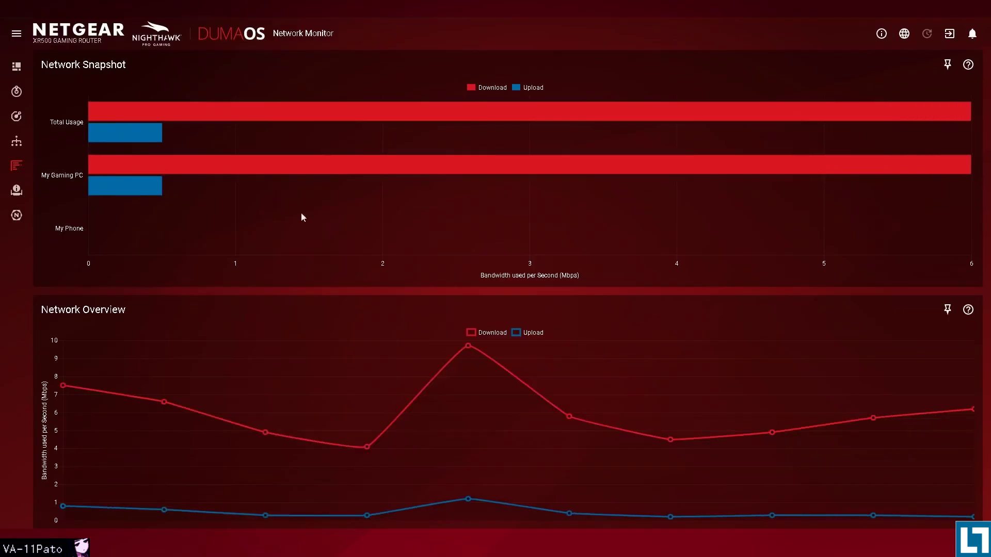
Show the category breakdown of the gaming PC's Total Usage download in Network Snapshot.
click(279, 110)
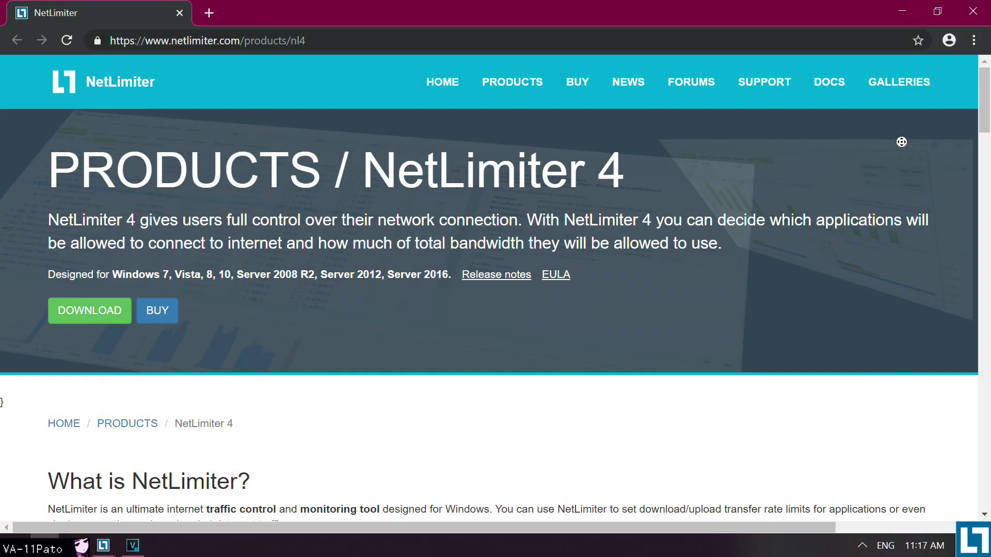
Scroll down through the NetLimiter 4 product page's feature list.
scroll(489, 289, down, 5)
scroll(906, 217, down, 11)
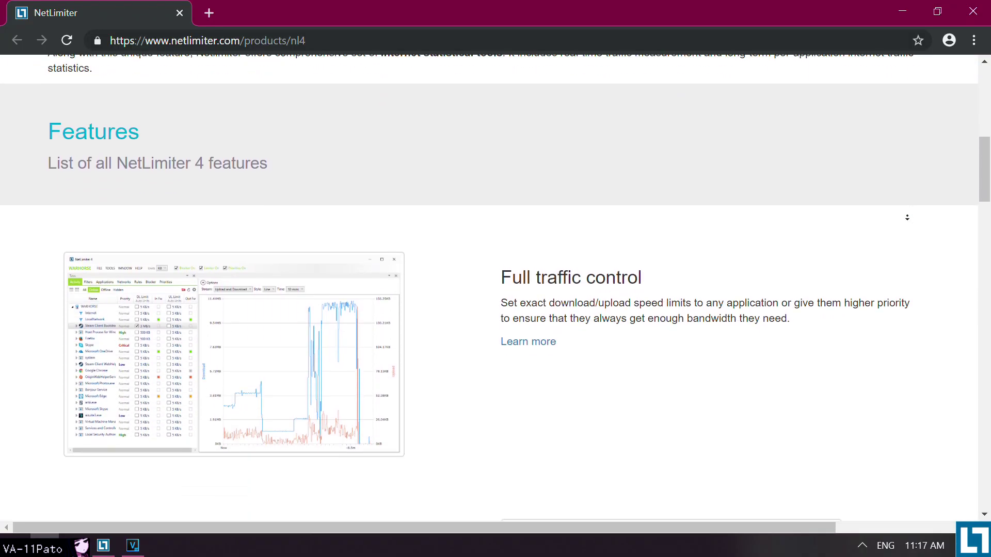
scroll(907, 217, down, 11)
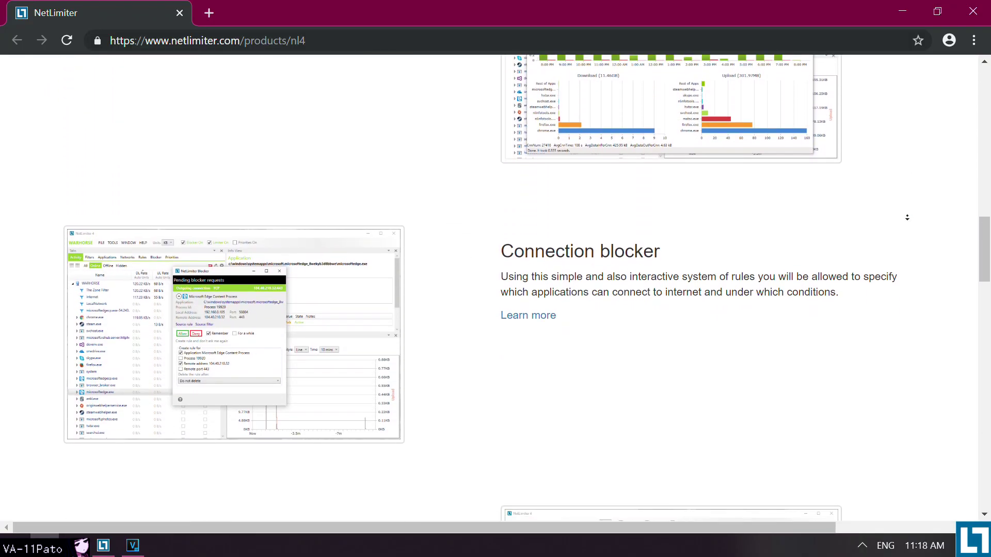
scroll(907, 217, down, 1)
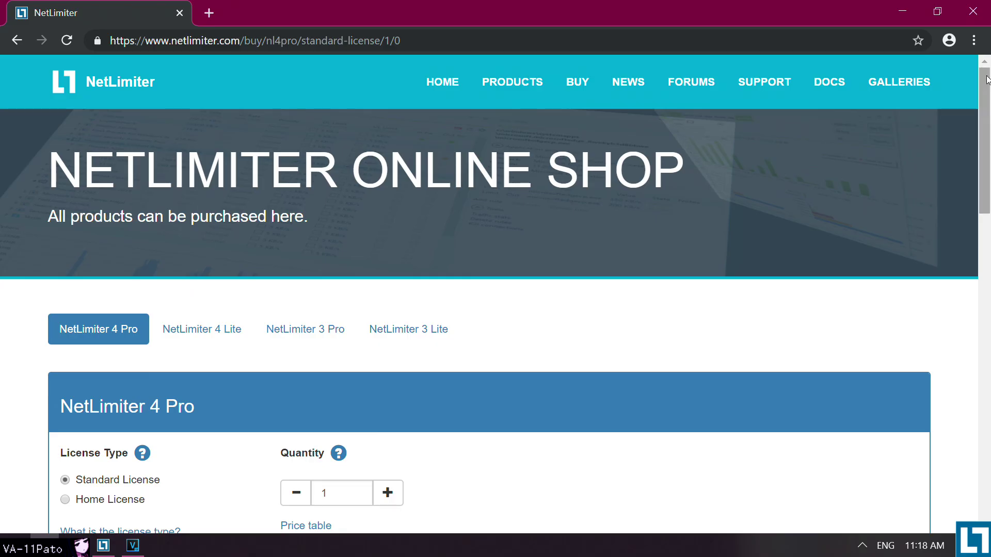
scroll(987, 79, down, 4)
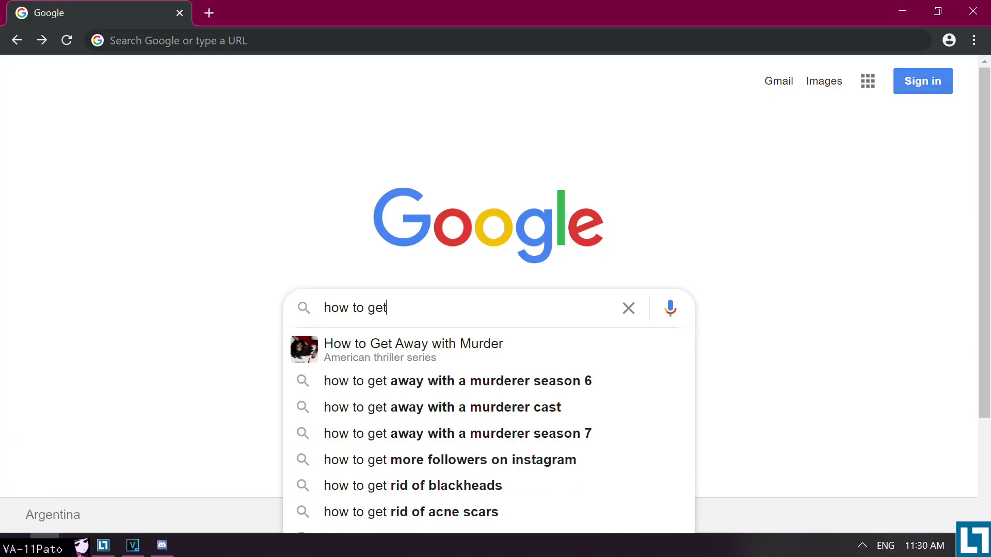
Search for 'x thing for free 1 link mega pls' and scroll down the creator's Twitter results.
text(x thing for free 1 link mega)
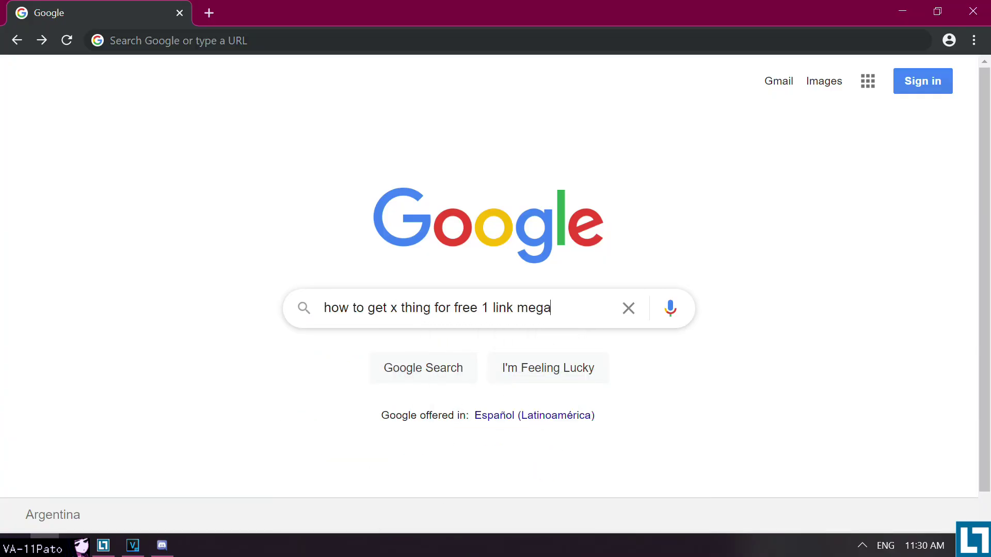
text( pls)
key(Return)
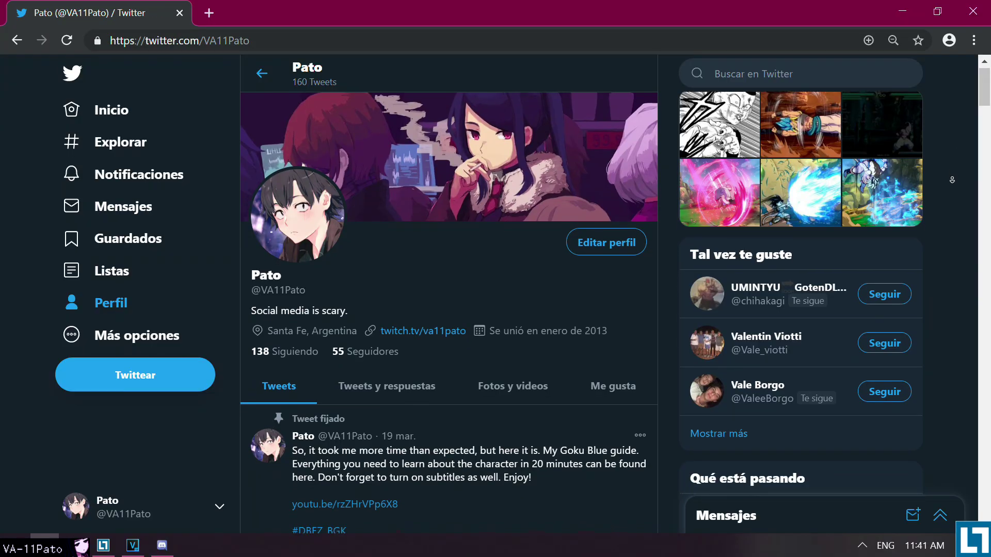
scroll(952, 193, down, 5)
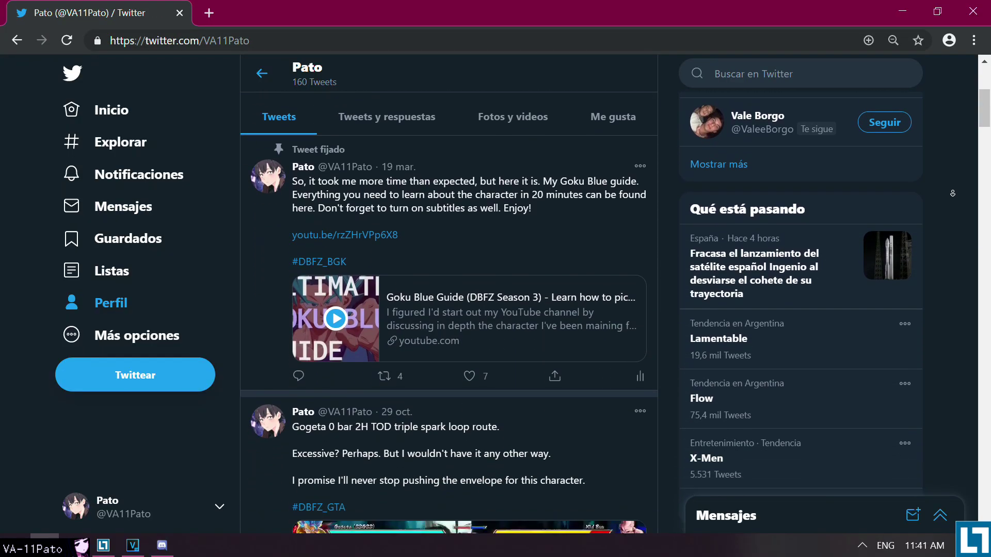
scroll(952, 193, down, 10)
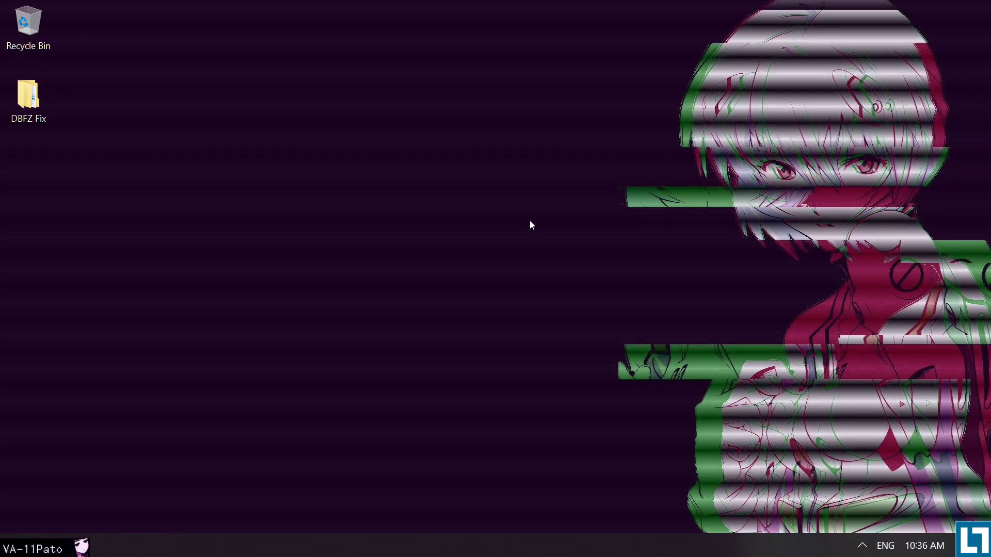
Install NetLimiter 4 from DBFZ Fix > Network configuration and Bufferbloat > netlimiter-4.0.68.0.exe, then launch it.
double_click(32, 107)
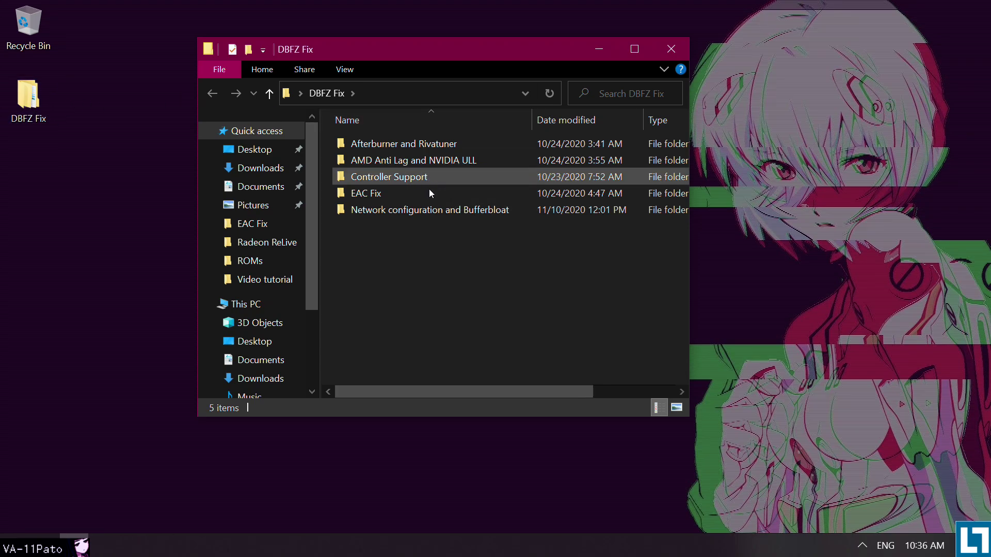
double_click(419, 208)
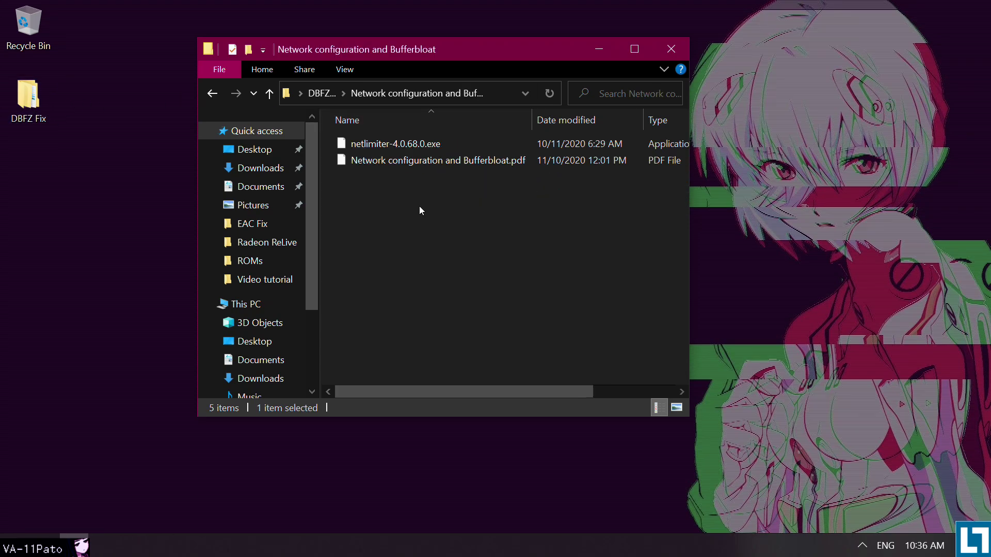
double_click(426, 146)
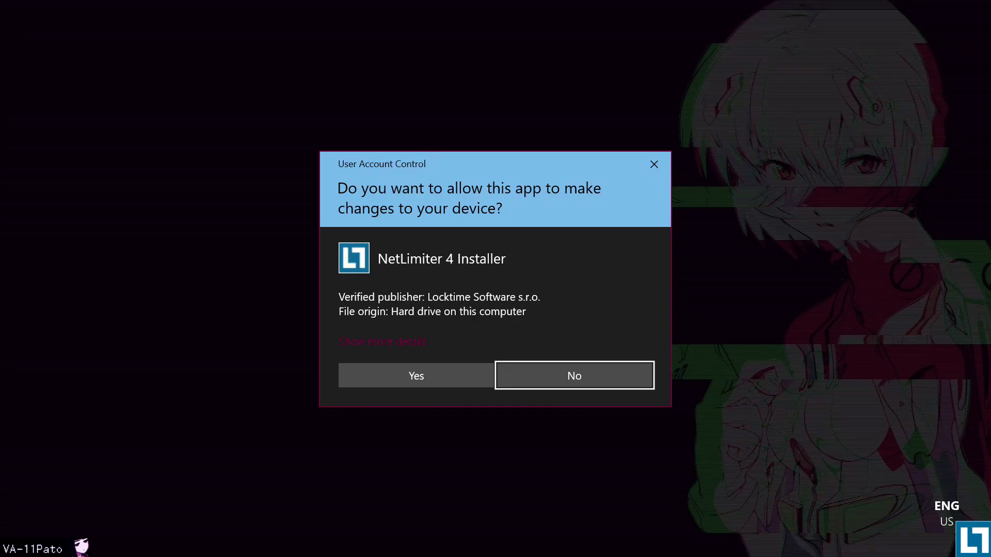
click(416, 375)
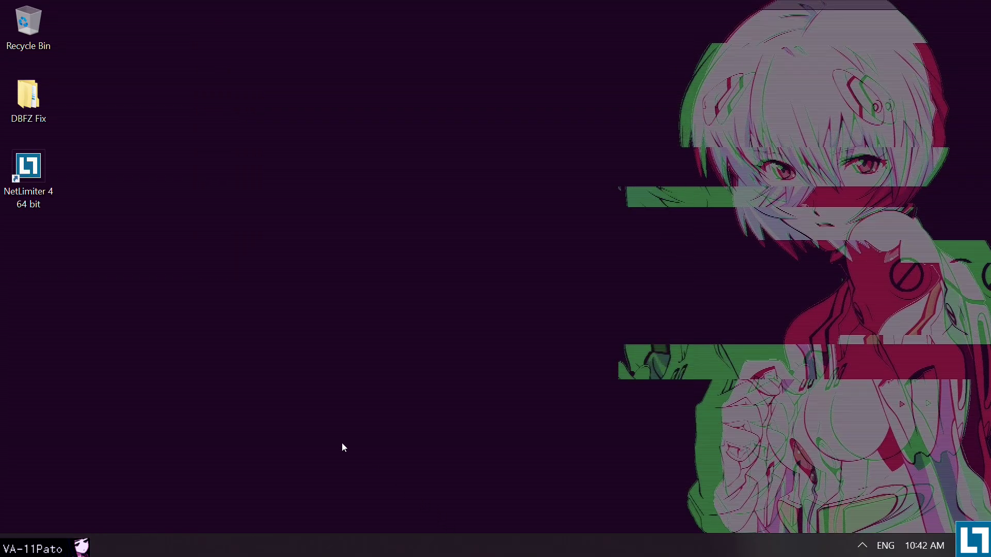
double_click(38, 187)
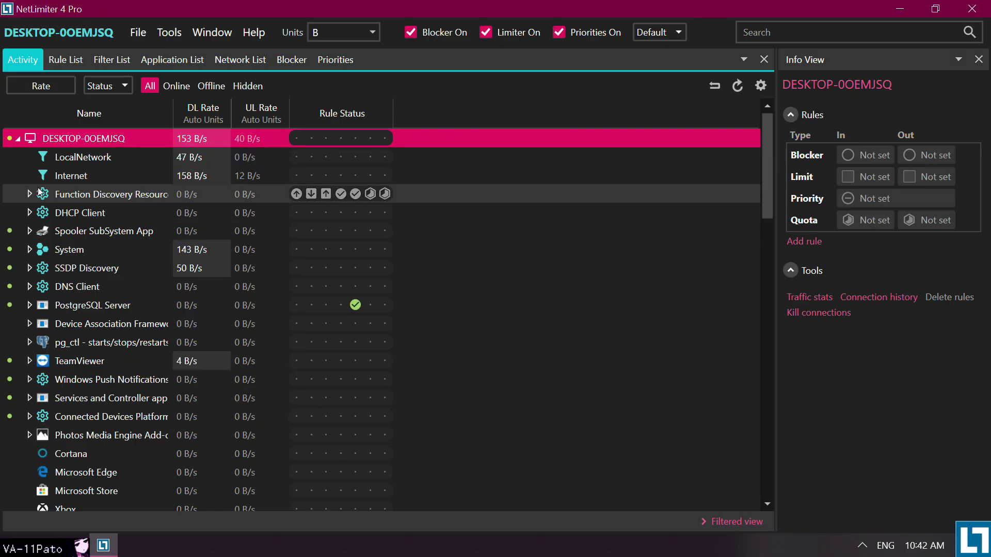
Collapse the DESKTOP traffic node and bring up the Activity view options.
click(16, 140)
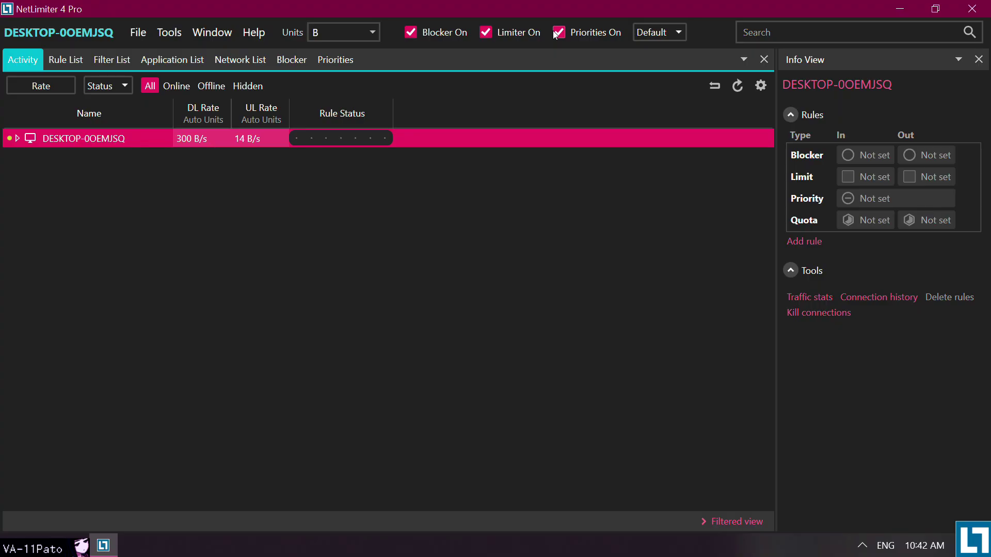
click(761, 85)
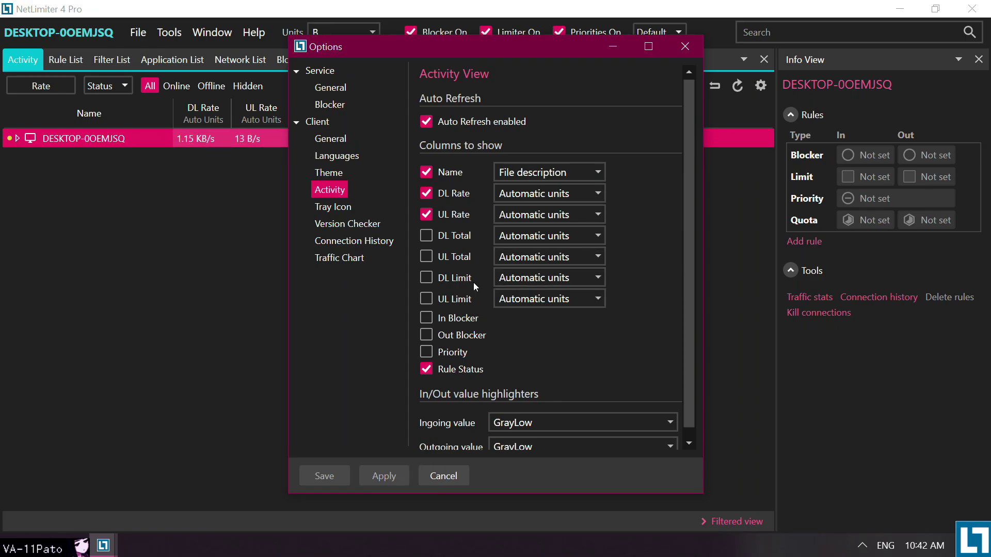
Enable the DL Limit and UL Limit columns in Activity view options and apply.
click(461, 281)
click(453, 302)
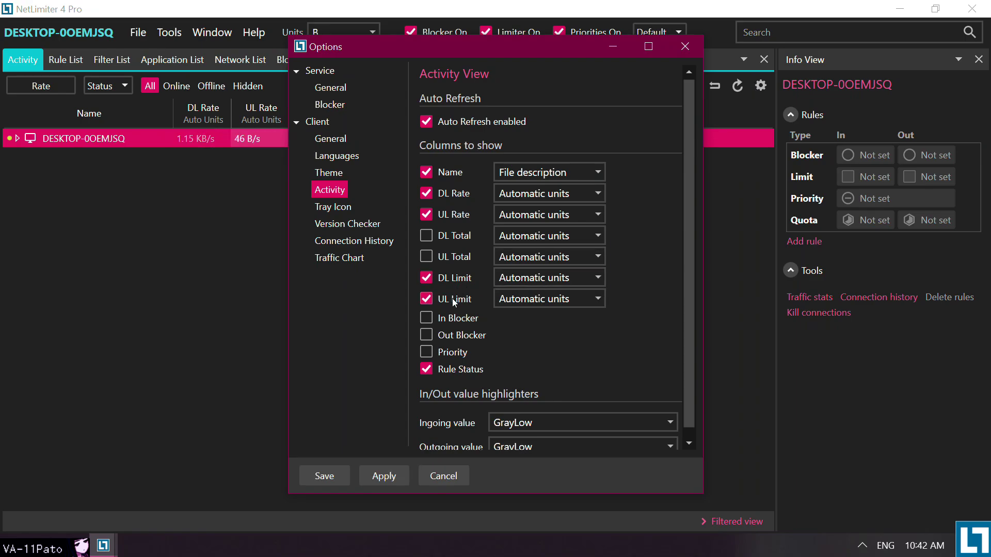
click(379, 477)
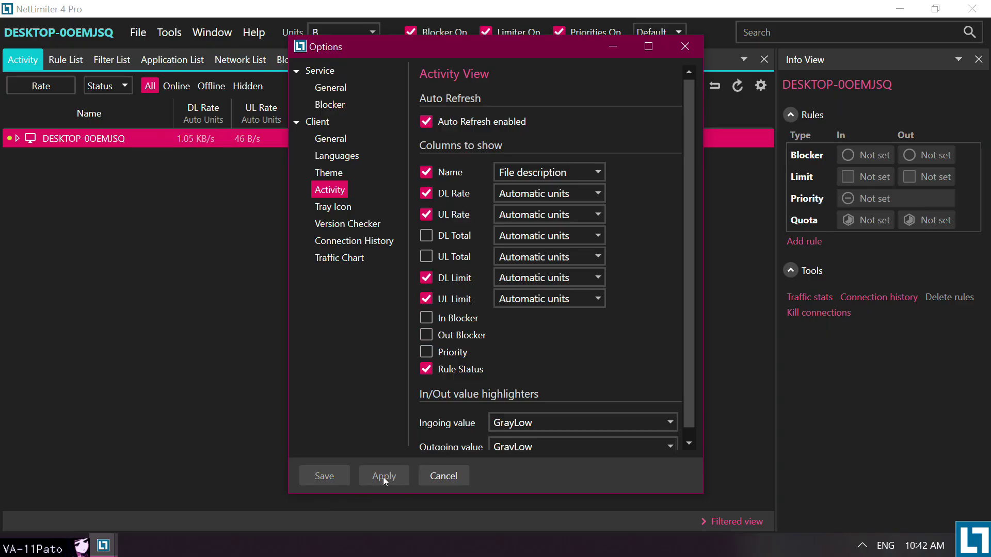
click(674, 54)
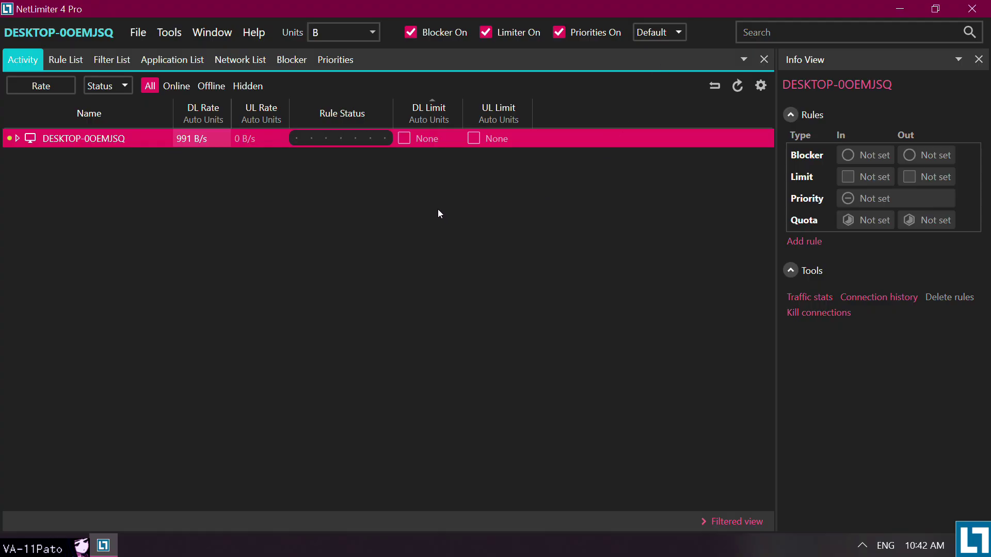
Give the computer a 30 Mbit/s download limit, shown as 3.58 MB/s.
click(424, 144)
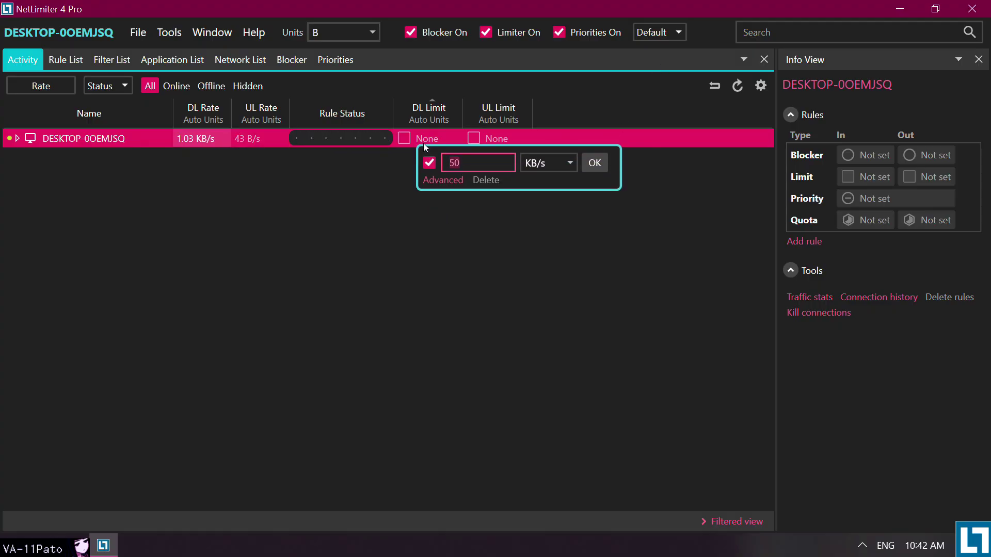
click(540, 165)
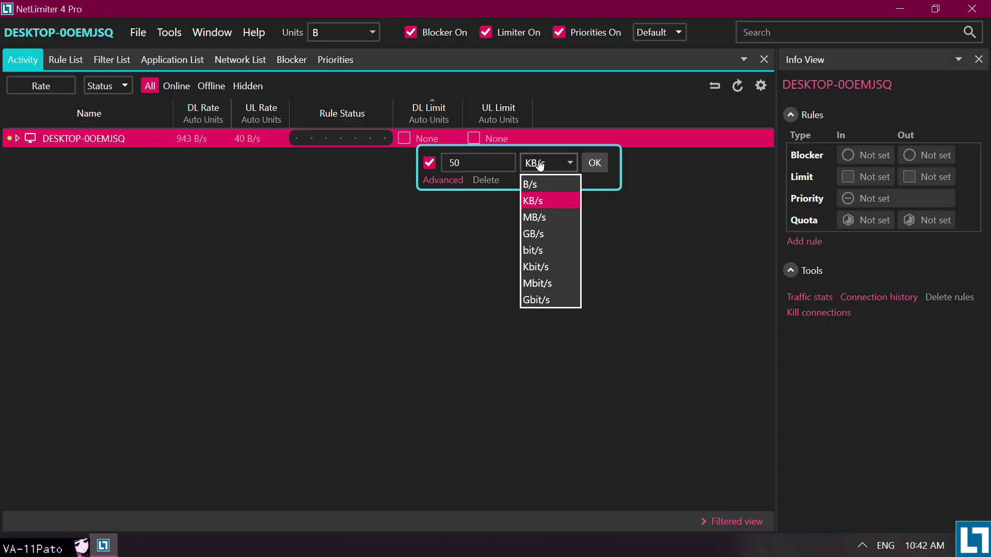
click(541, 284)
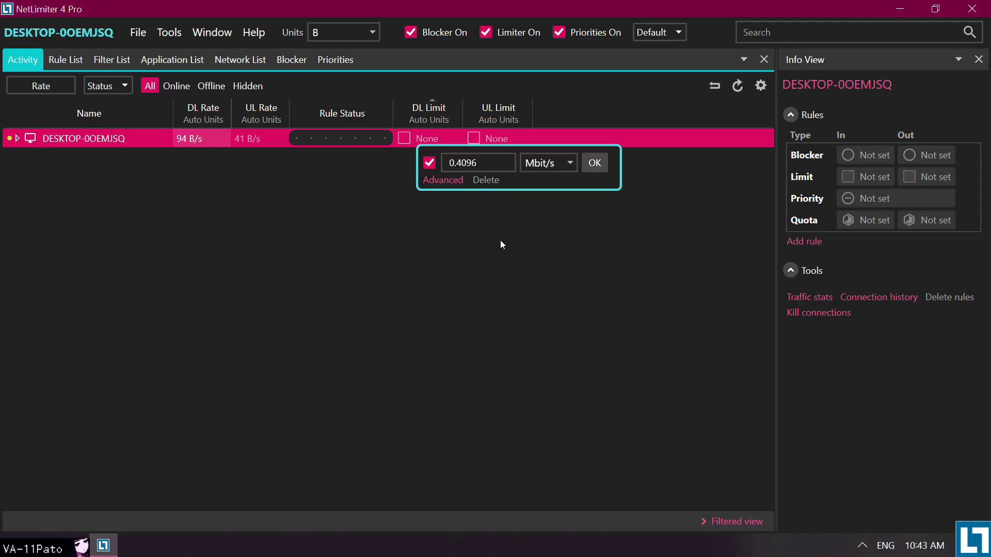
click(476, 163)
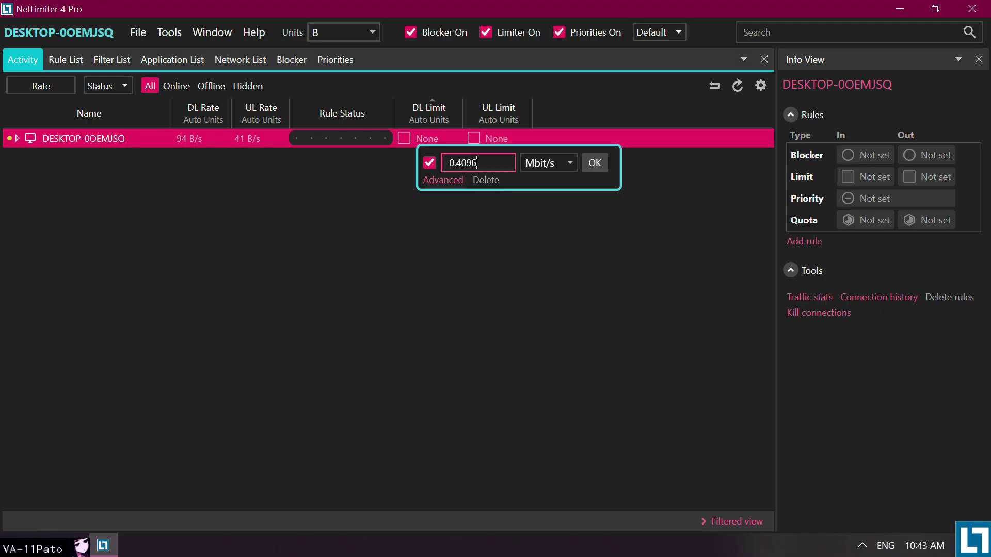
drag(477, 163, 449, 164)
text(30)
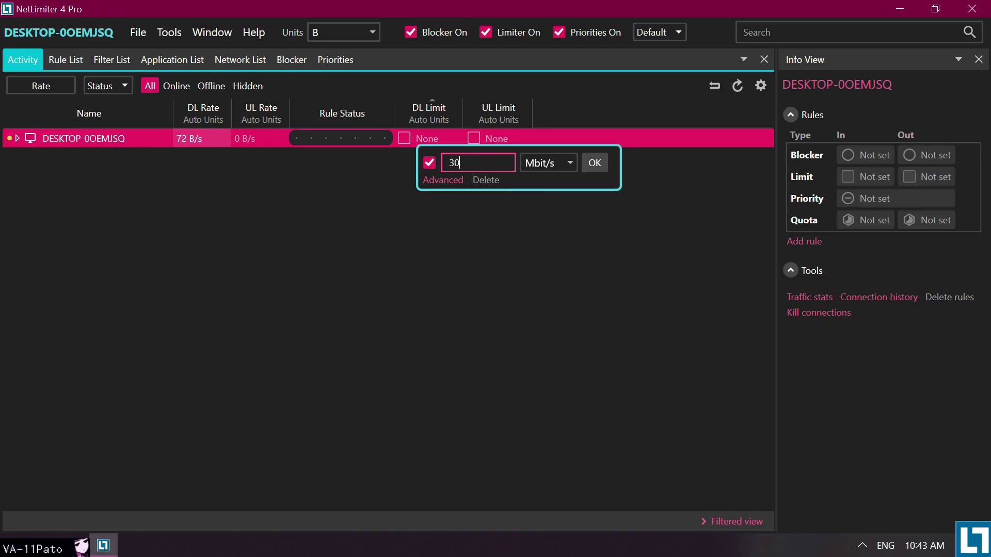
key(Return)
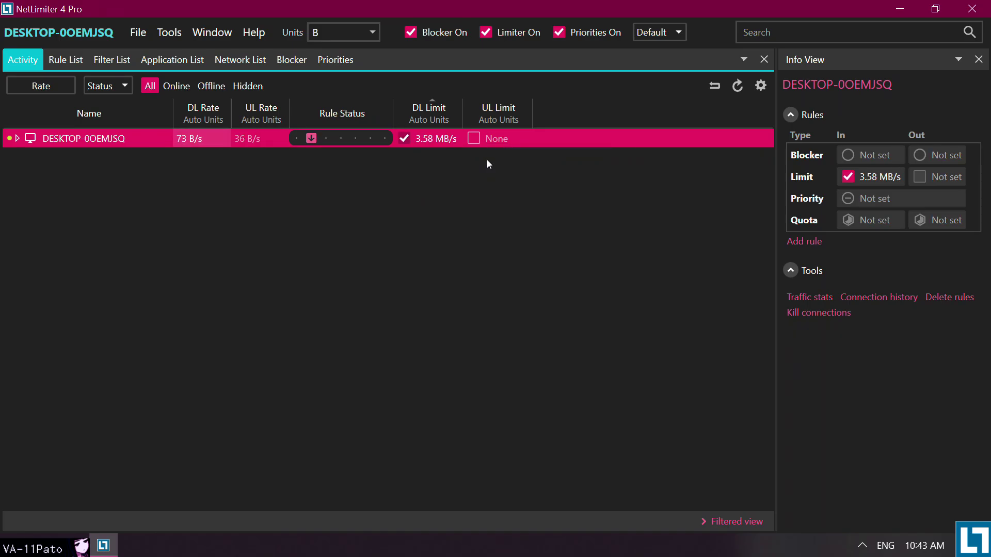
click(496, 143)
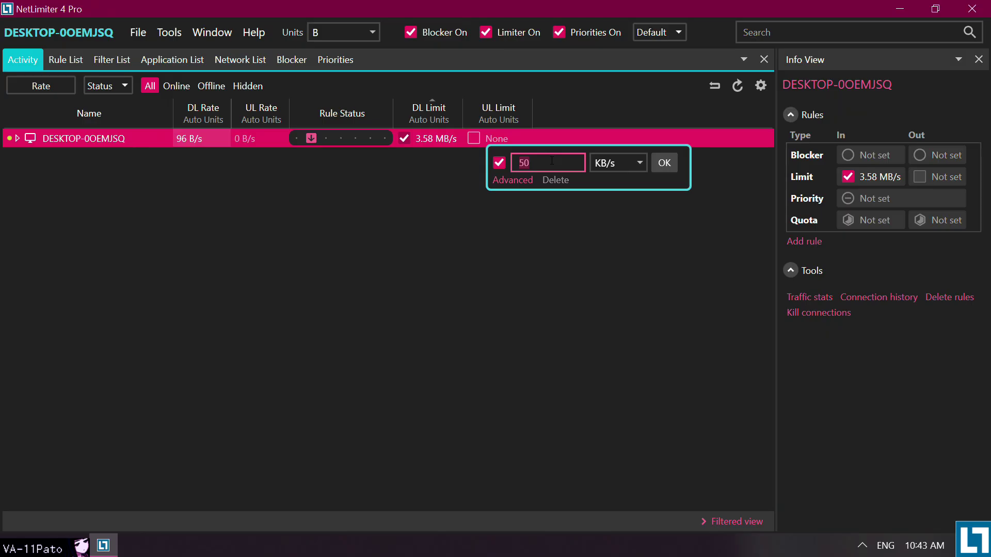
Set the computer's upload limit to 10 Mbit/s, shown as 1.19 MB/s.
click(609, 164)
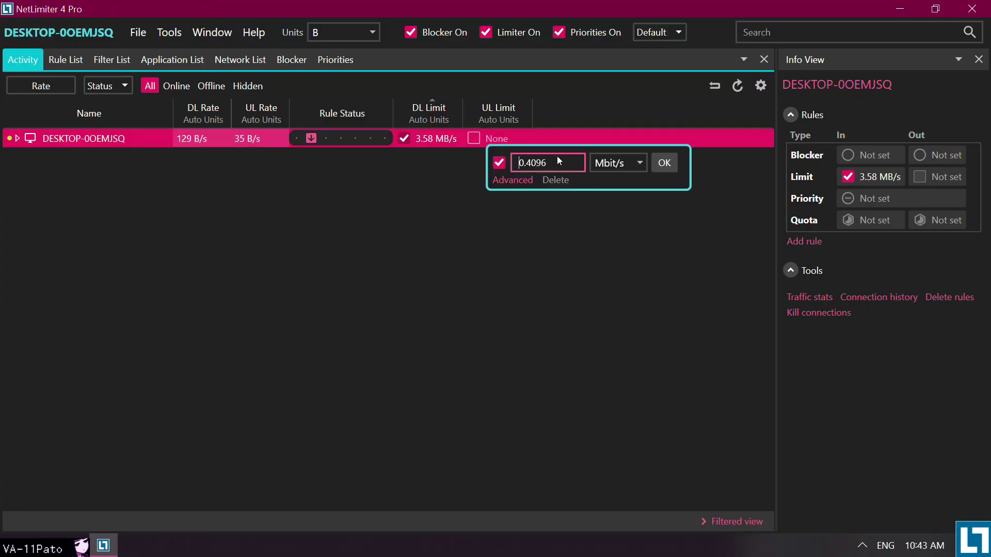
drag(550, 164, 515, 162)
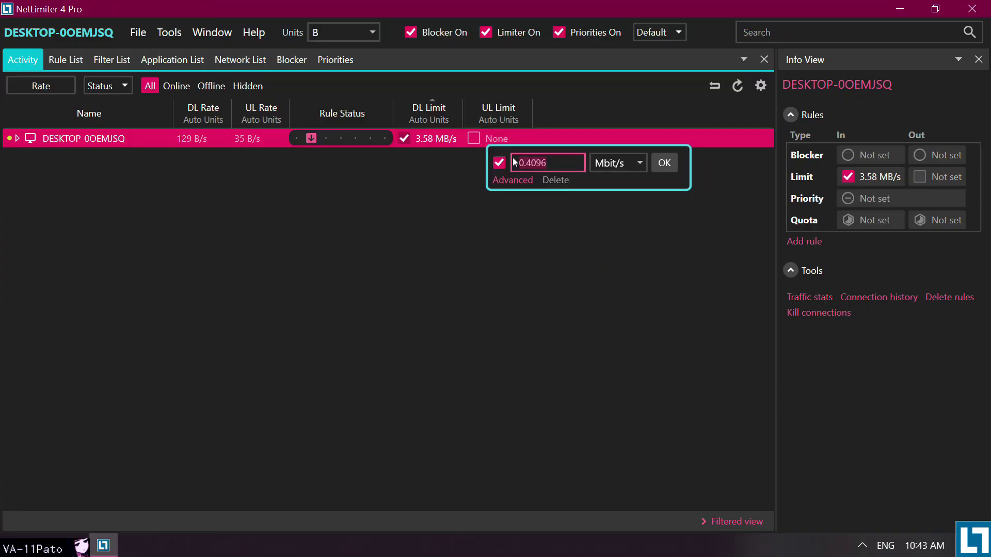
text(10)
key(Return)
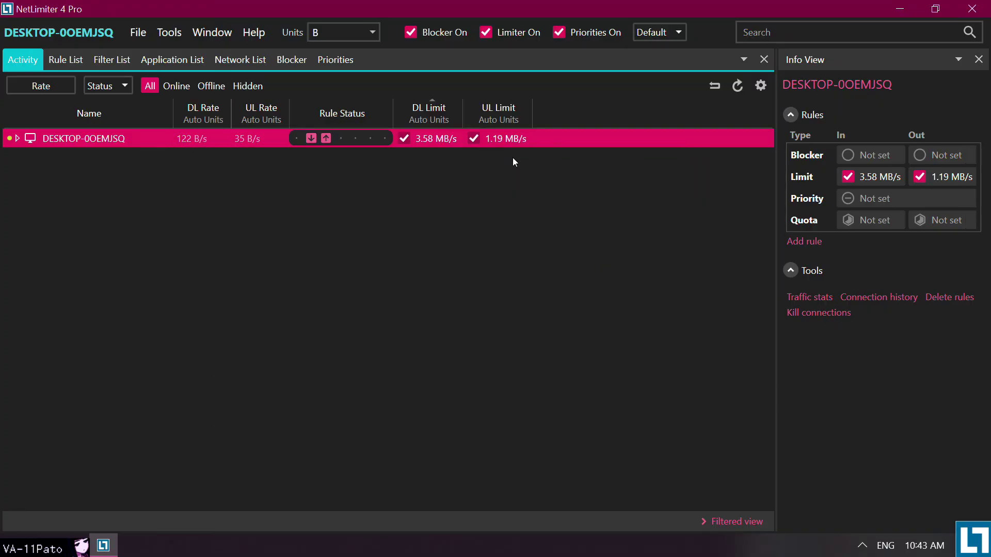